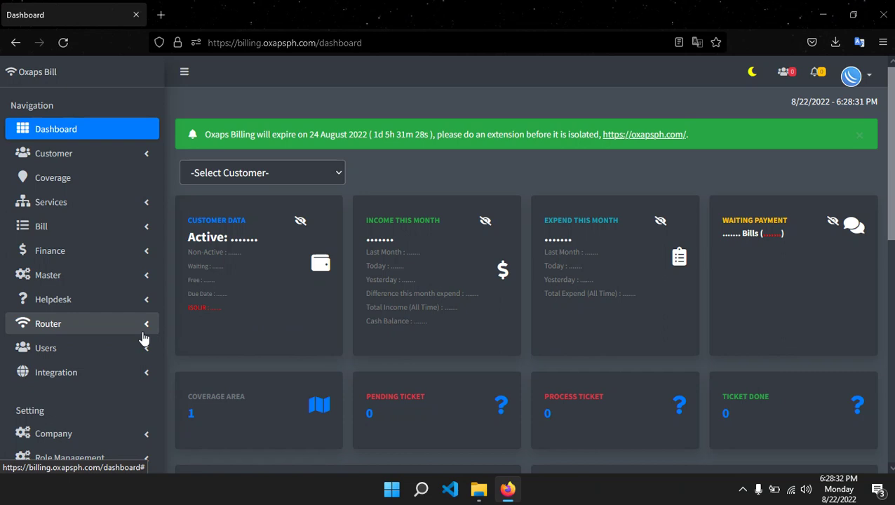
Step: Open the router's Internet Usage page and display the usage records of the listed customer
click(56, 333)
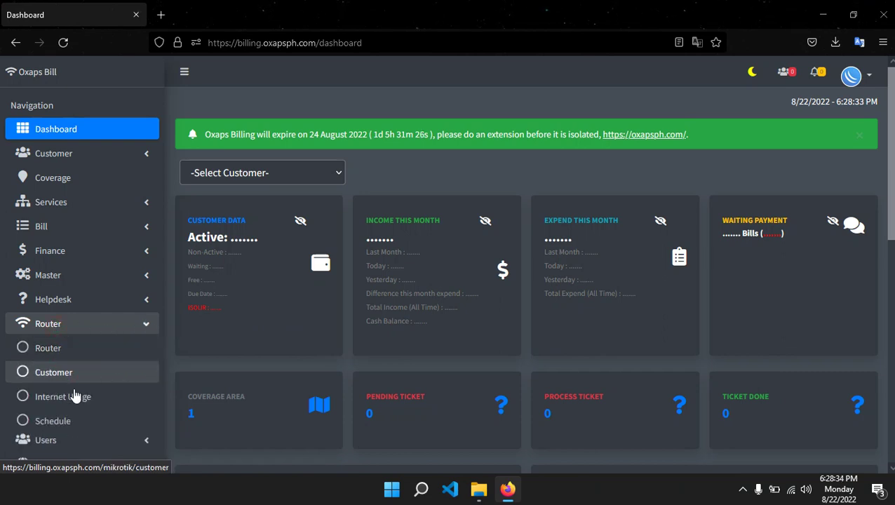
click(87, 405)
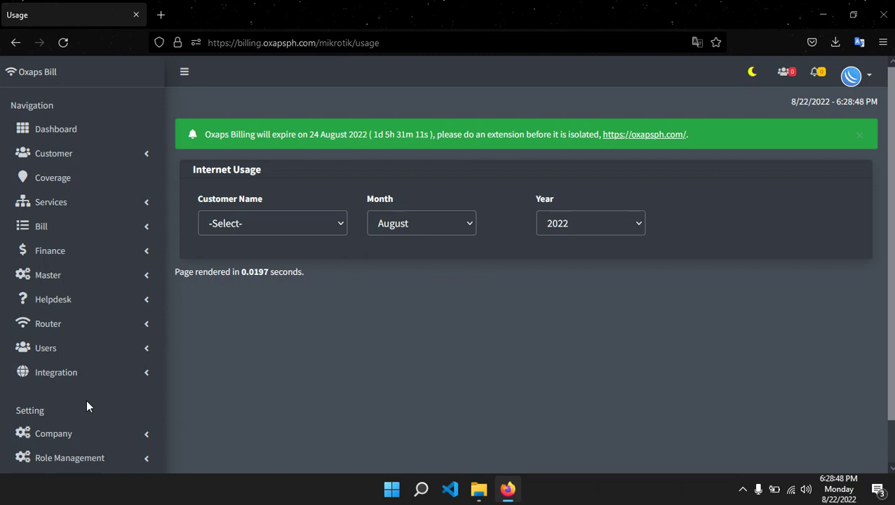
click(295, 228)
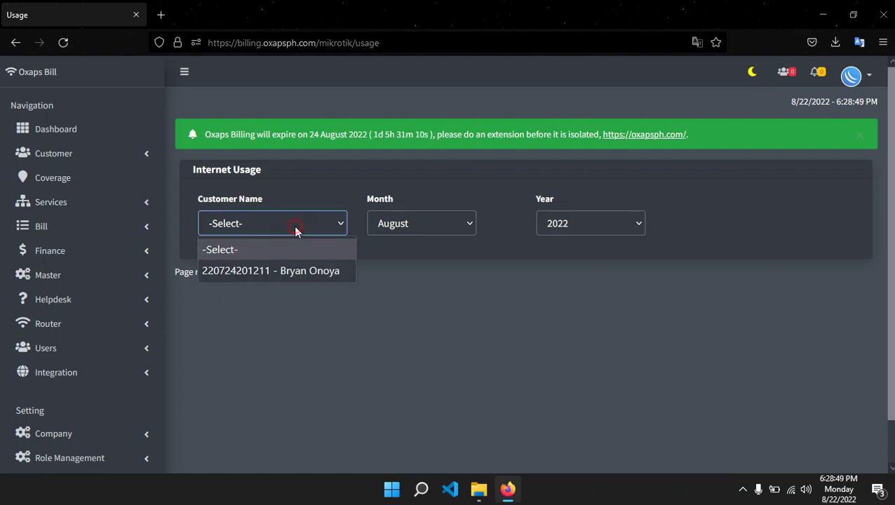
click(308, 270)
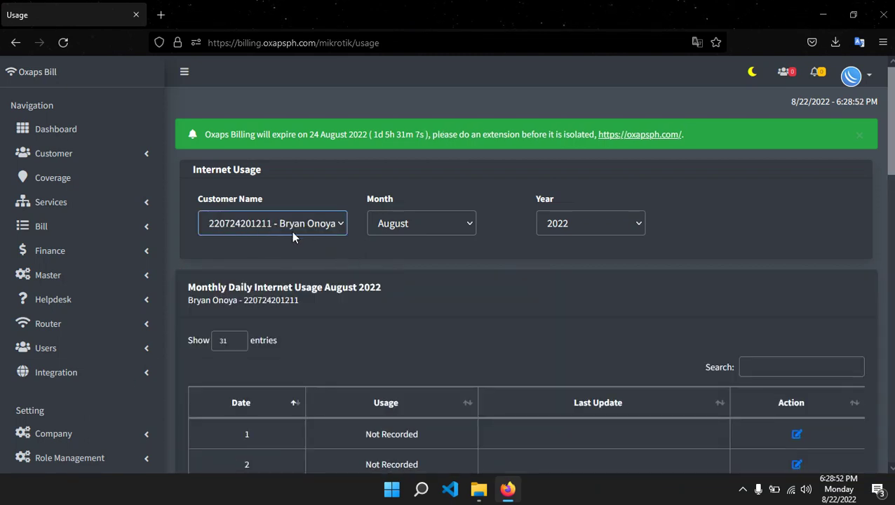
Step: Review the month and year choices for the usage report, keeping August 2022 selected
click(463, 226)
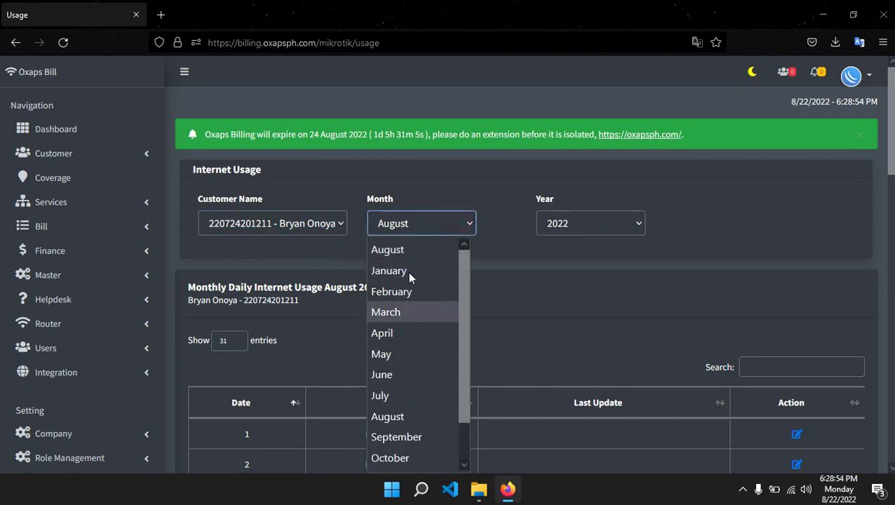
click(513, 254)
click(588, 222)
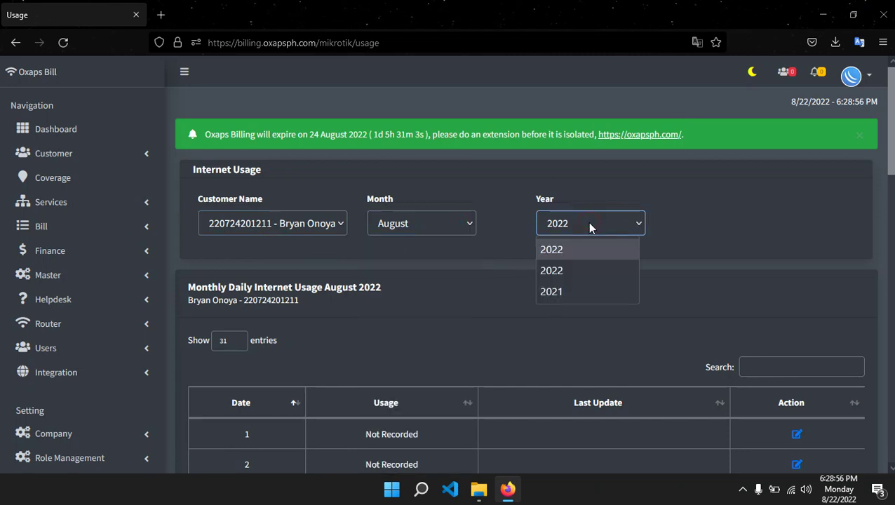
click(484, 270)
Step: Examine the daily usage and last update entries in the customer's monthly internet usage table
scroll(502, 259, down, 7)
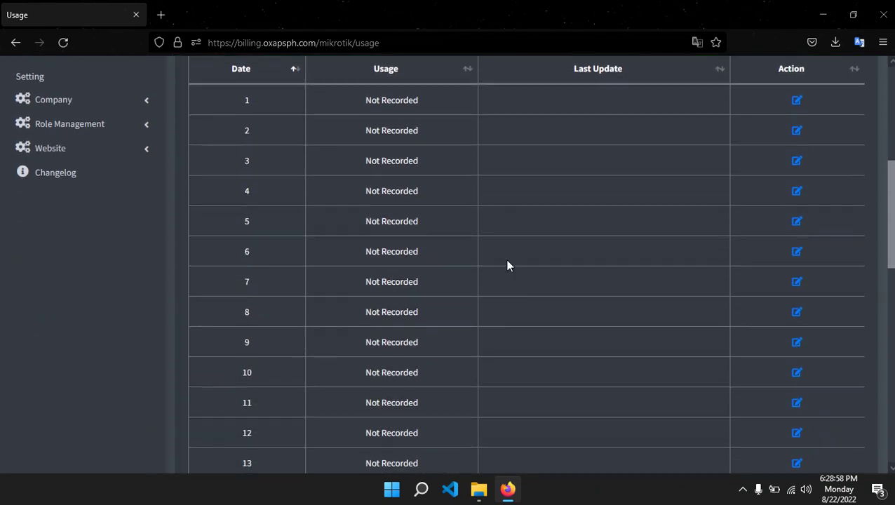
scroll(509, 260, down, 3)
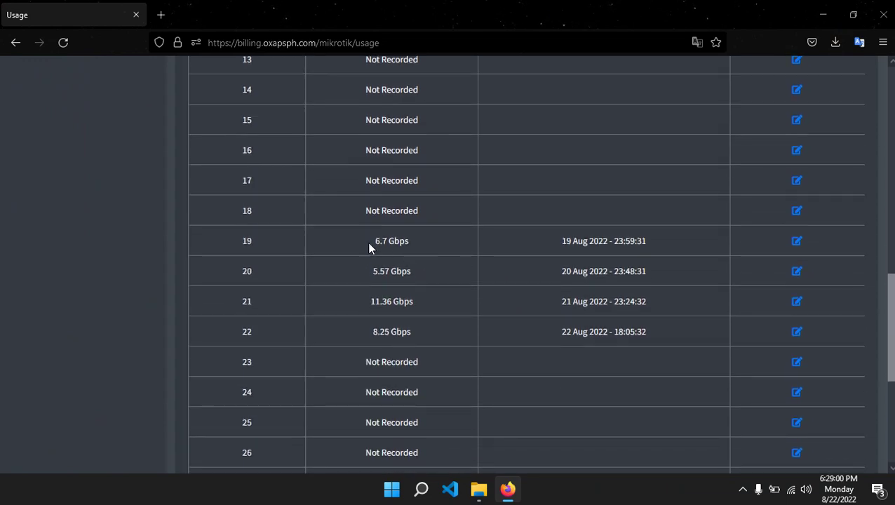
drag(370, 245, 440, 254)
click(432, 268)
scroll(260, 354, down, 2)
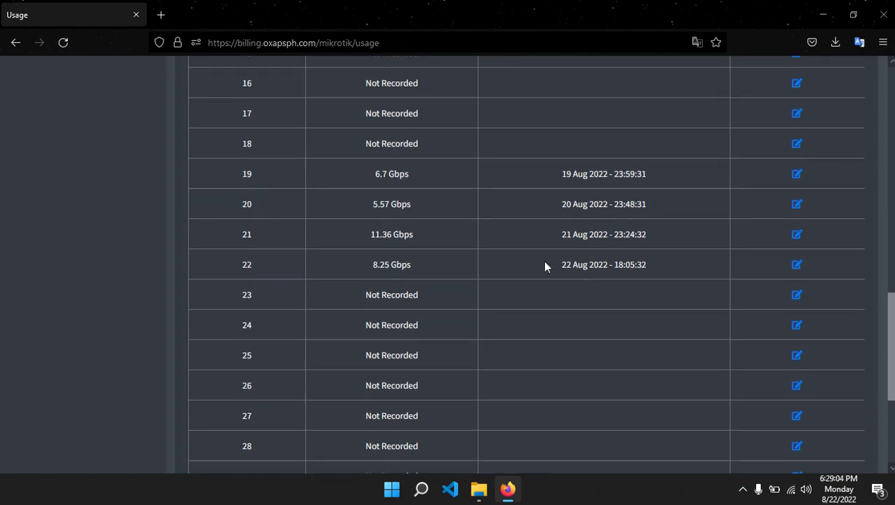
scroll(512, 238, up, 10)
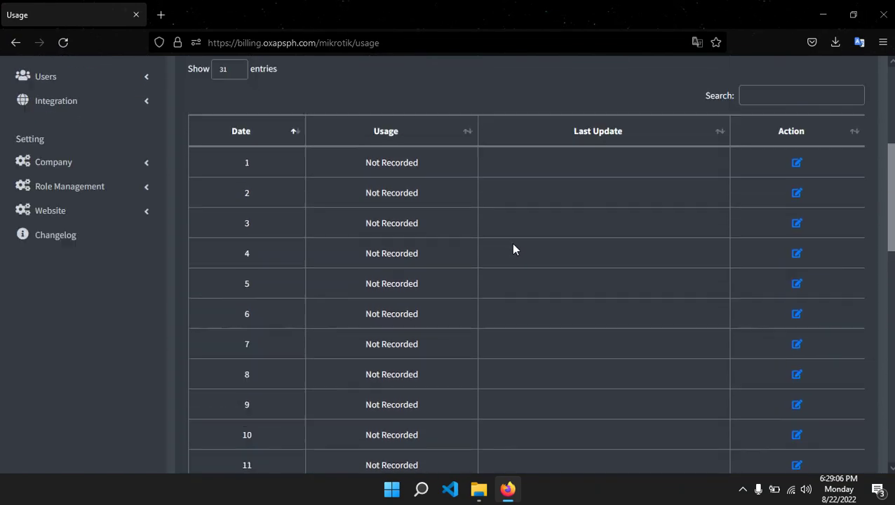
Step: Return to the dashboard and select the customer to display their data and billing history
click(84, 131)
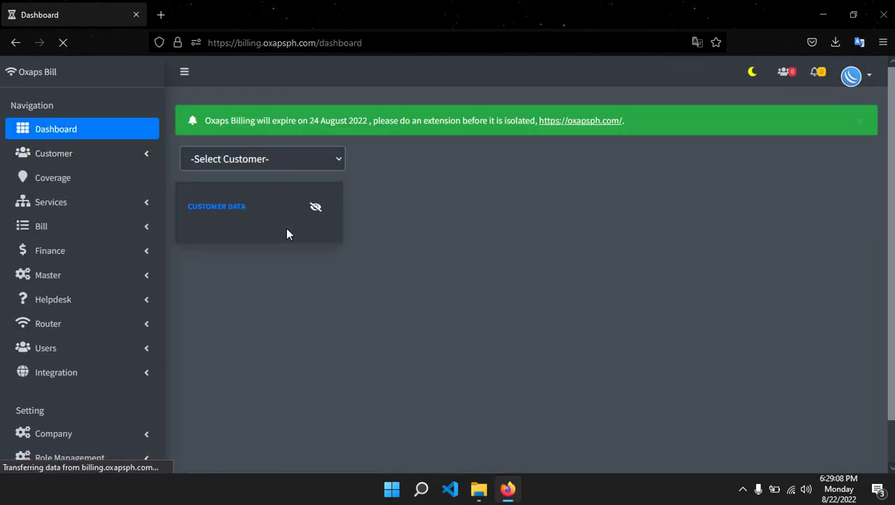
click(278, 160)
click(274, 205)
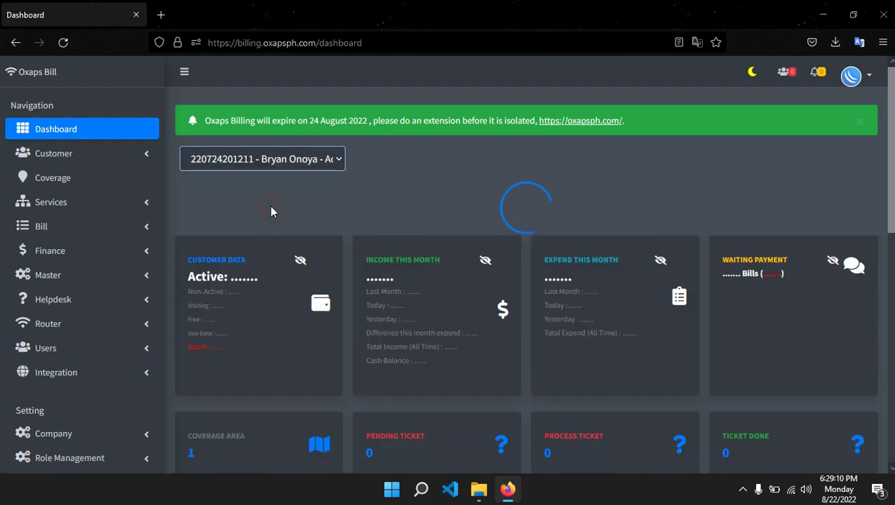
scroll(390, 329, down, 1)
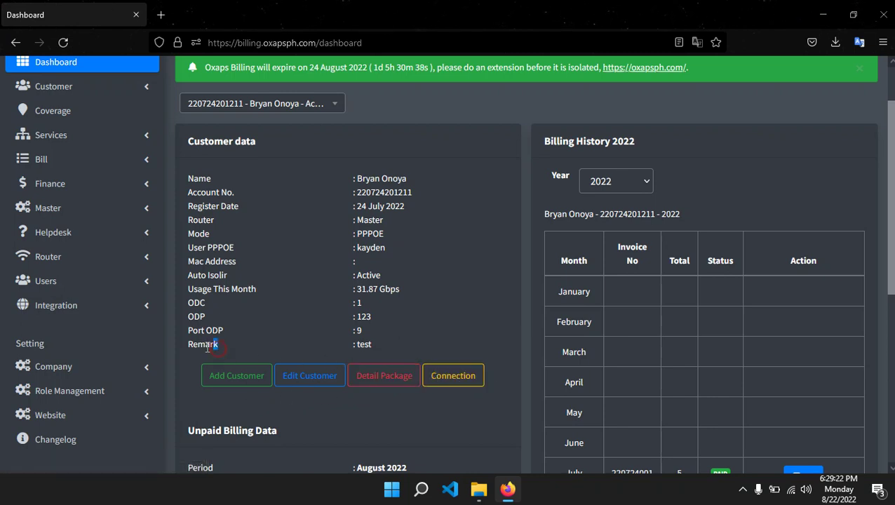
Step: Examine the Remark and Usage This Month entries in the customer data
drag(217, 348, 189, 349)
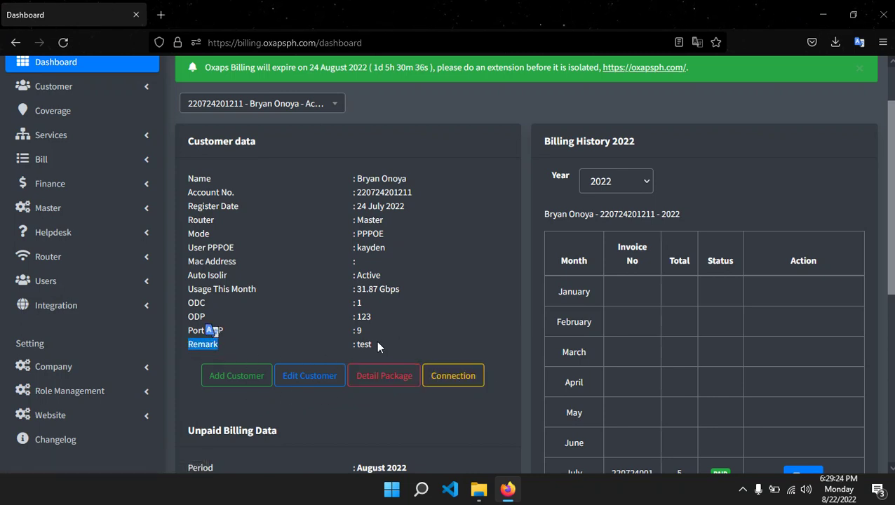
drag(374, 345, 357, 345)
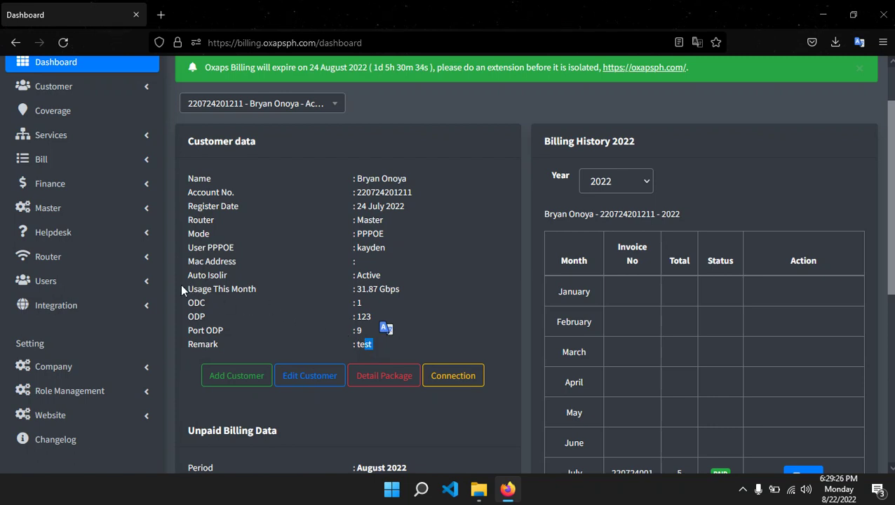
drag(260, 280, 356, 289)
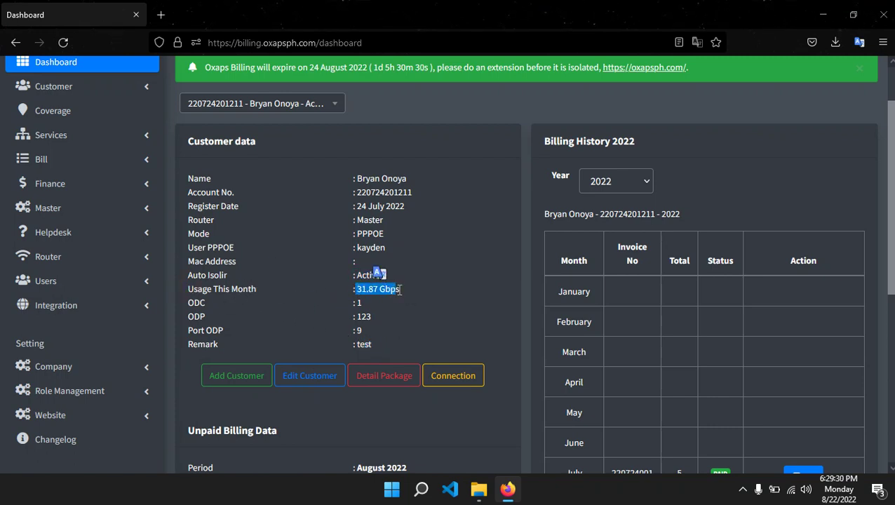
click(406, 288)
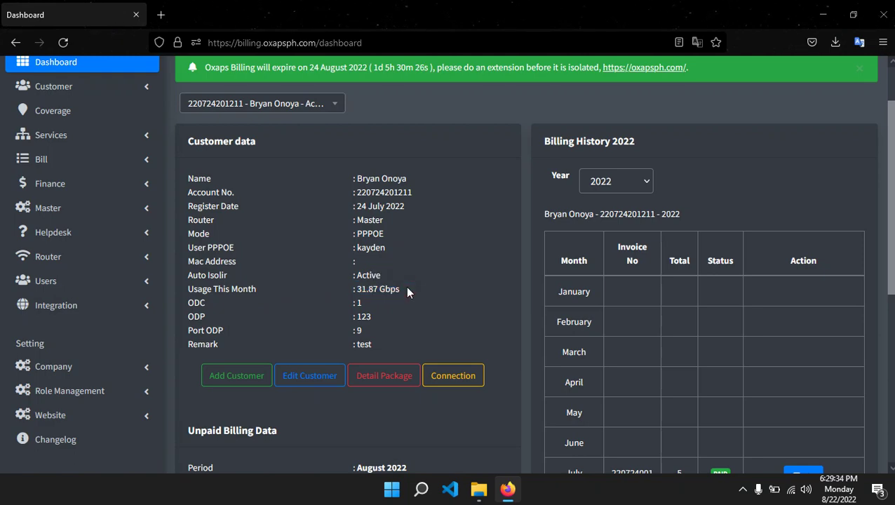
scroll(406, 287, down, 3)
scroll(407, 280, up, 3)
Step: Open the form for adding a new customer and bring its email and password section into view
click(80, 87)
click(67, 112)
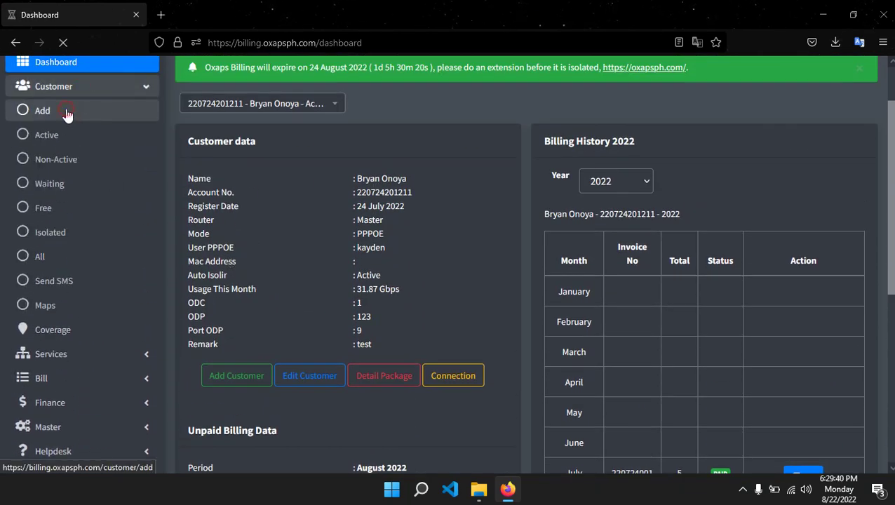
scroll(404, 182, down, 3)
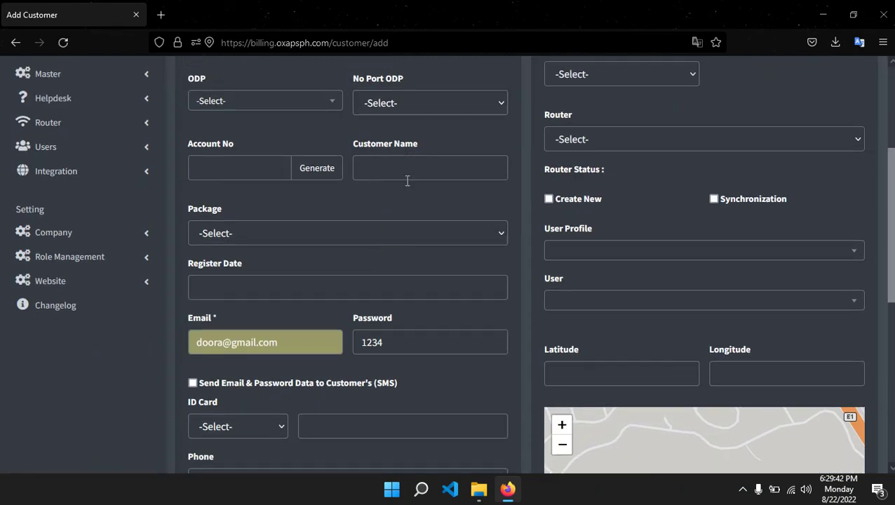
scroll(407, 180, down, 3)
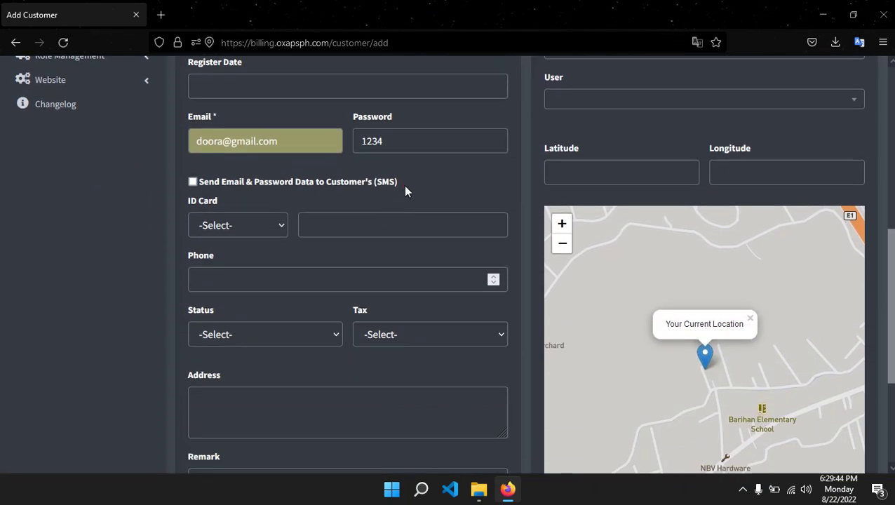
Step: Examine the option to send email and password data to the customer by SMS, turning it on and back off
drag(405, 186, 200, 188)
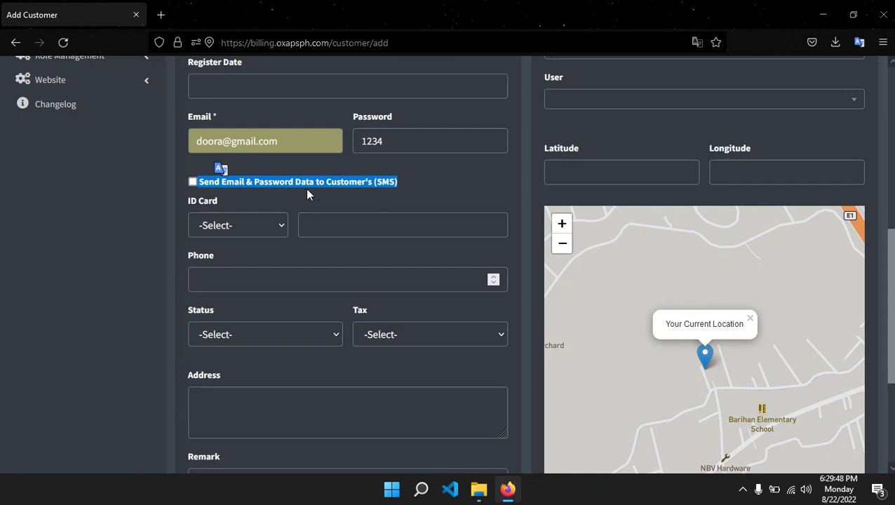
click(445, 184)
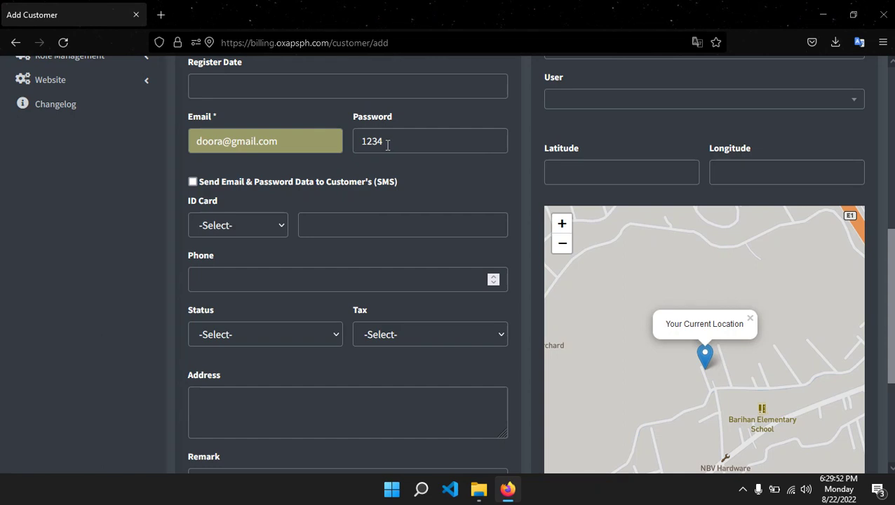
drag(287, 145, 187, 141)
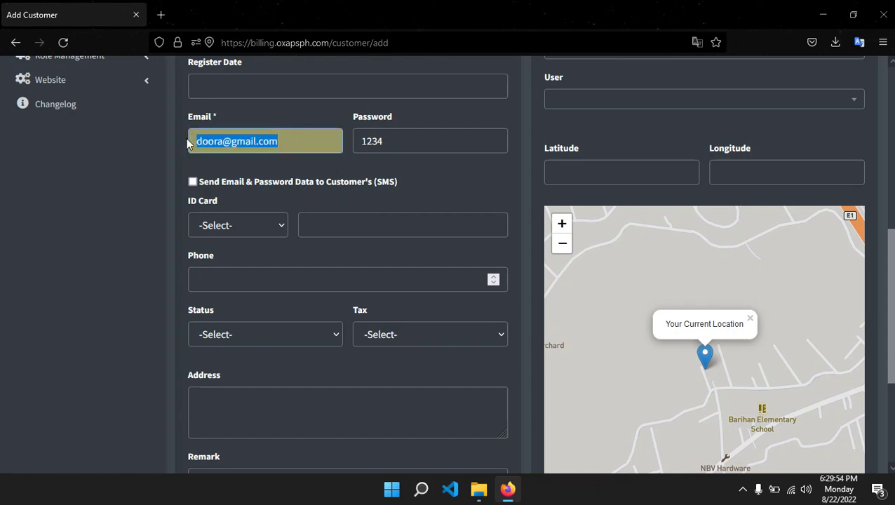
click(232, 278)
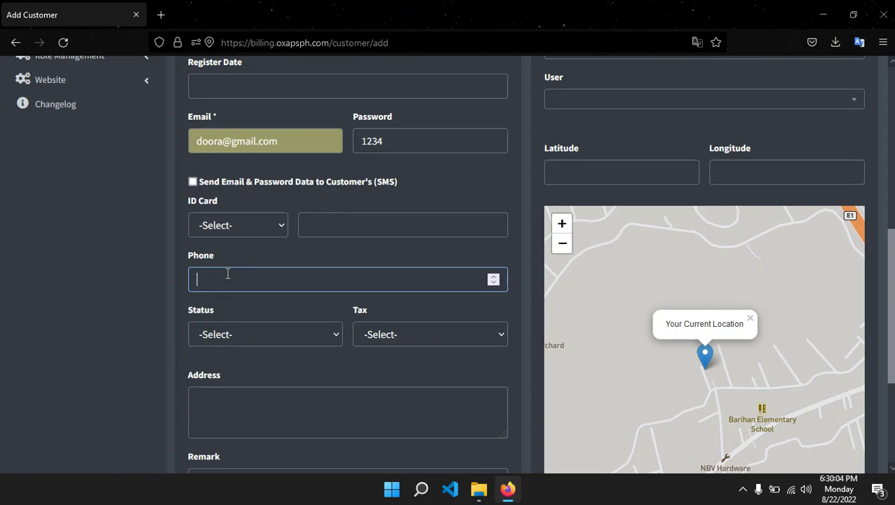
click(192, 182)
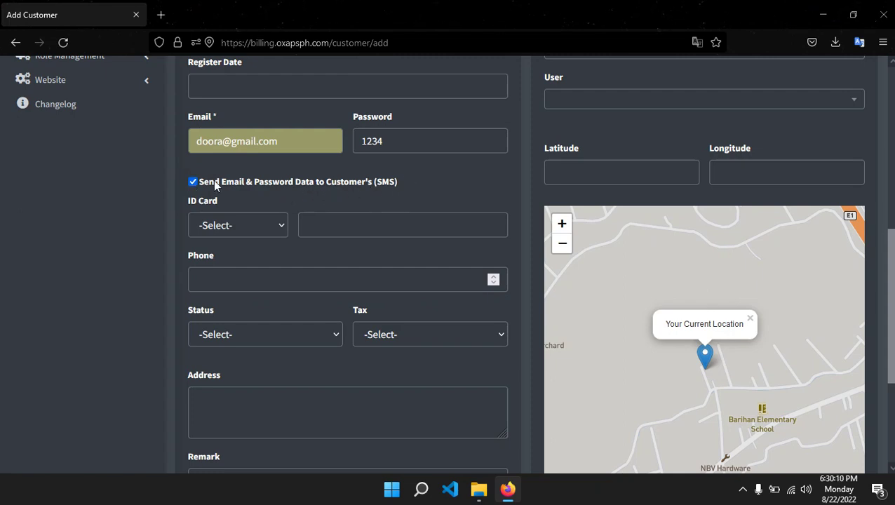
click(193, 182)
Step: Look at the Remark field in the new customer form, leaving it empty
scroll(301, 178, down, 3)
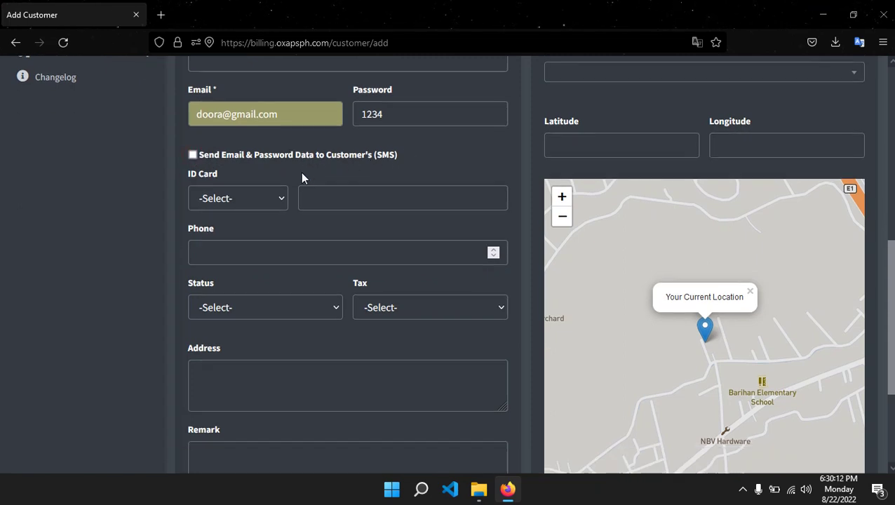
click(244, 284)
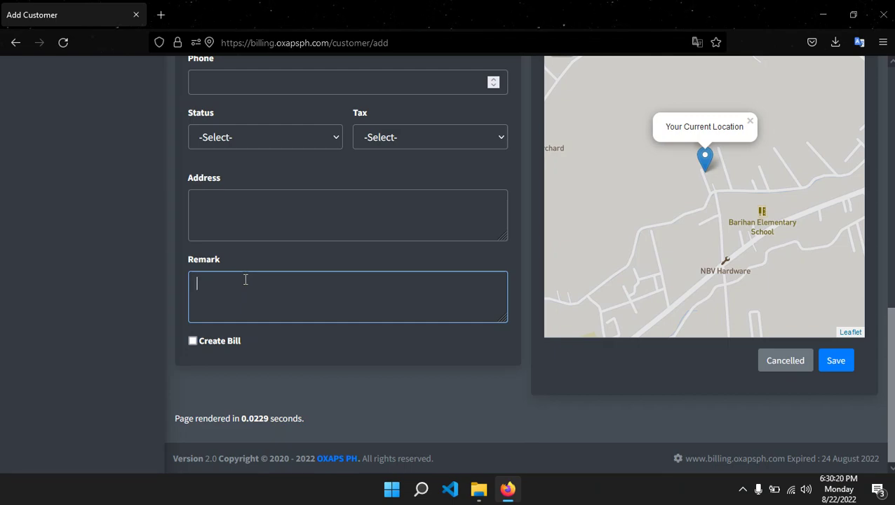
click(333, 255)
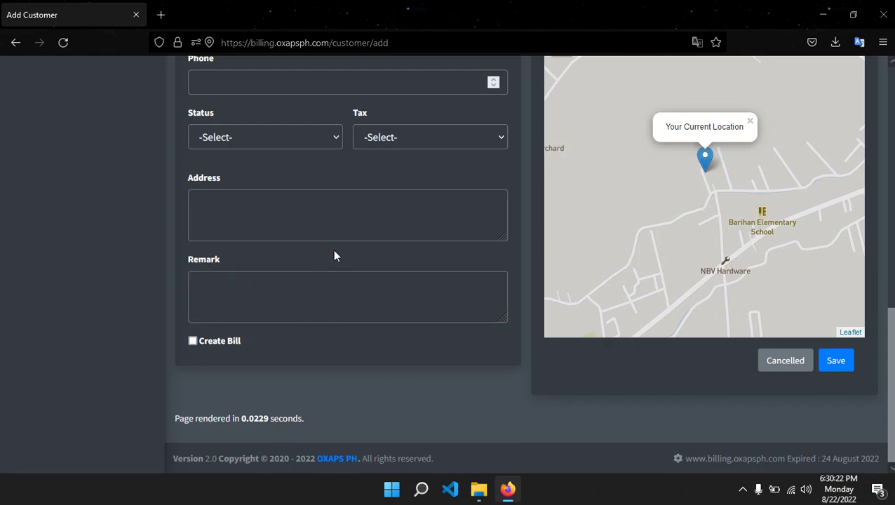
Step: Open the SMS Gateway integration settings and examine the option to send a message when the bill is due
scroll(333, 255, up, 6)
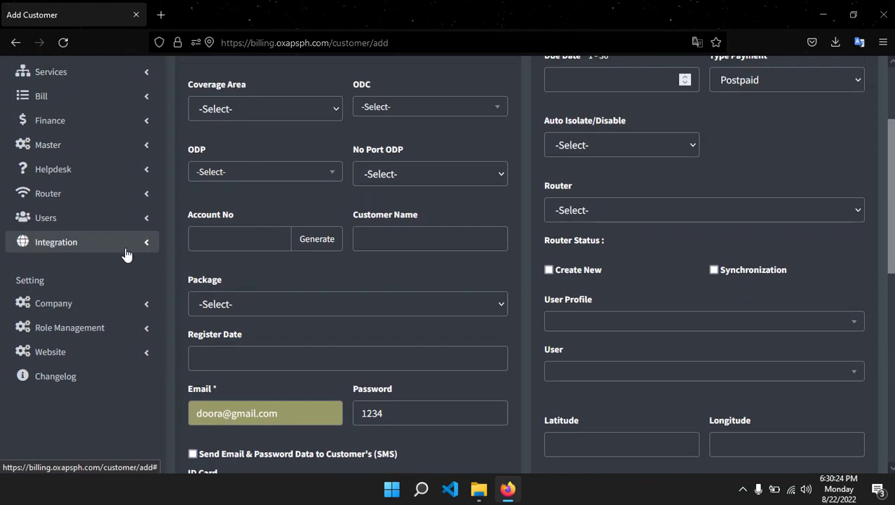
click(108, 249)
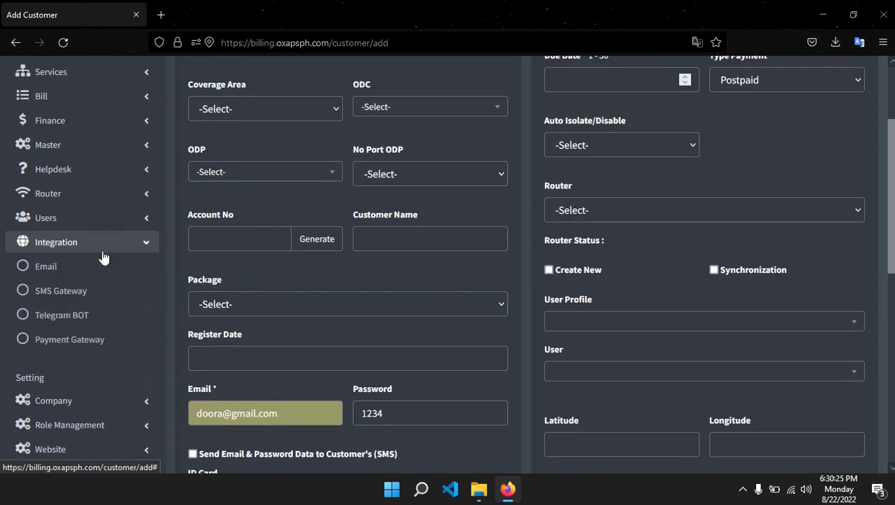
click(71, 290)
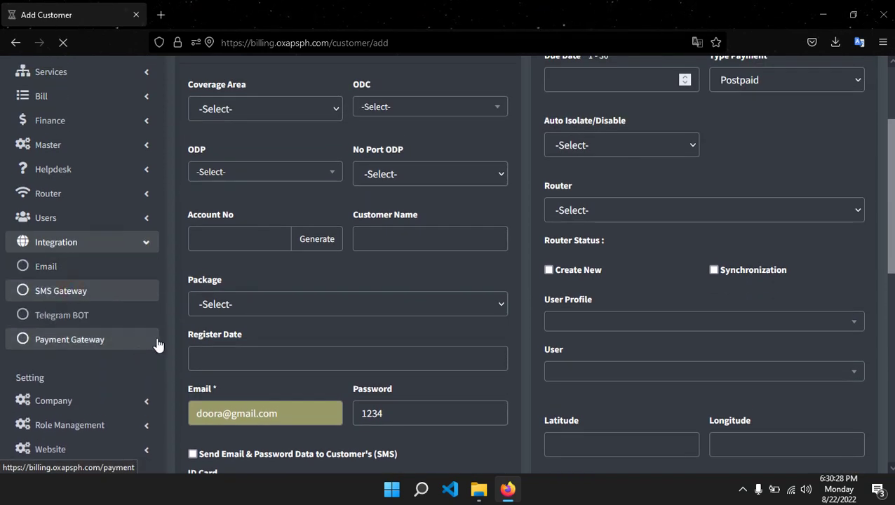
scroll(393, 343, down, 3)
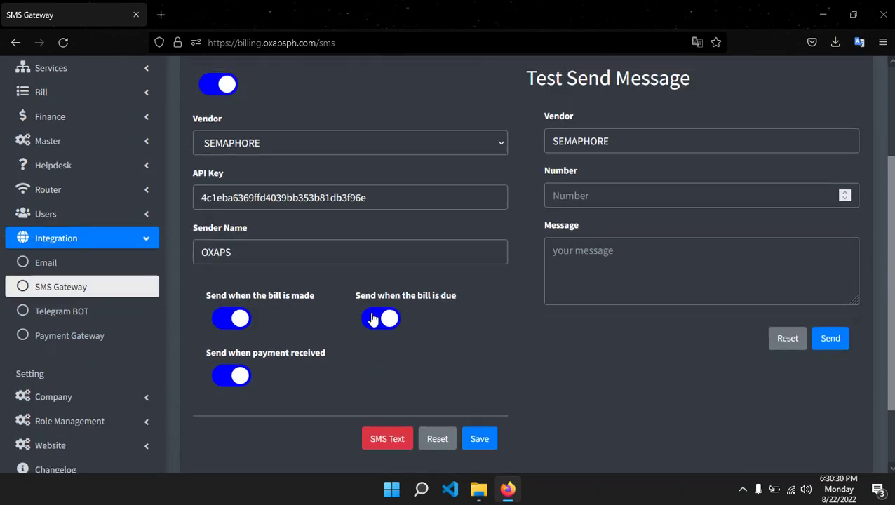
drag(356, 295, 459, 296)
click(449, 321)
Step: Open the SMS text templates and display the "Send User & Password When Add Customer" template
click(380, 442)
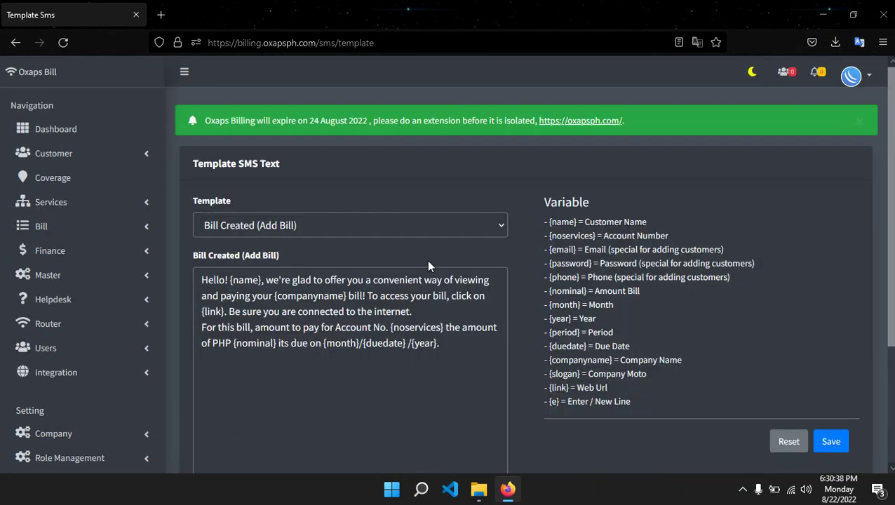
click(430, 237)
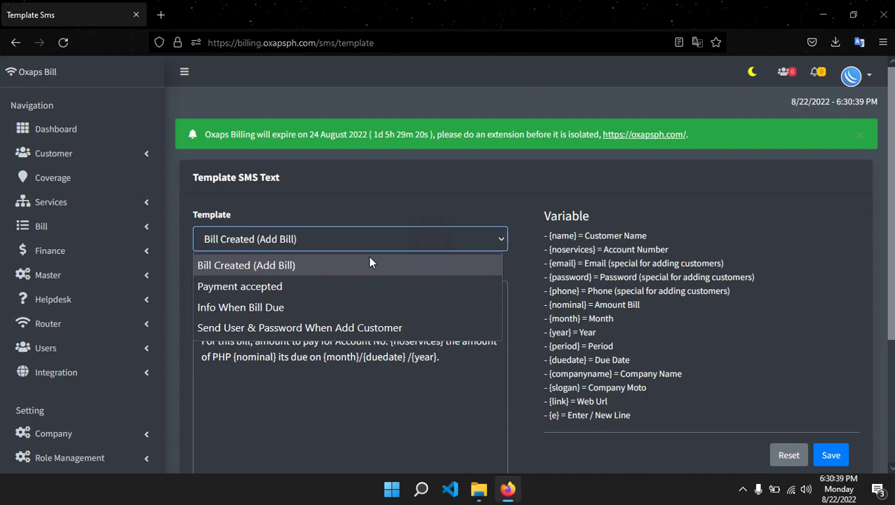
click(226, 326)
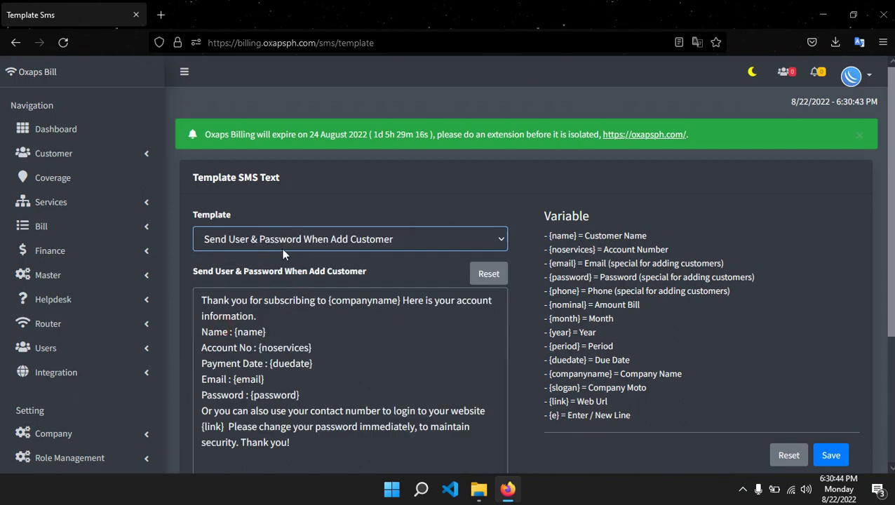
Step: Read through the "Send User & Password When Add Customer" message text, including its account number line and other placeholders
scroll(360, 335, down, 5)
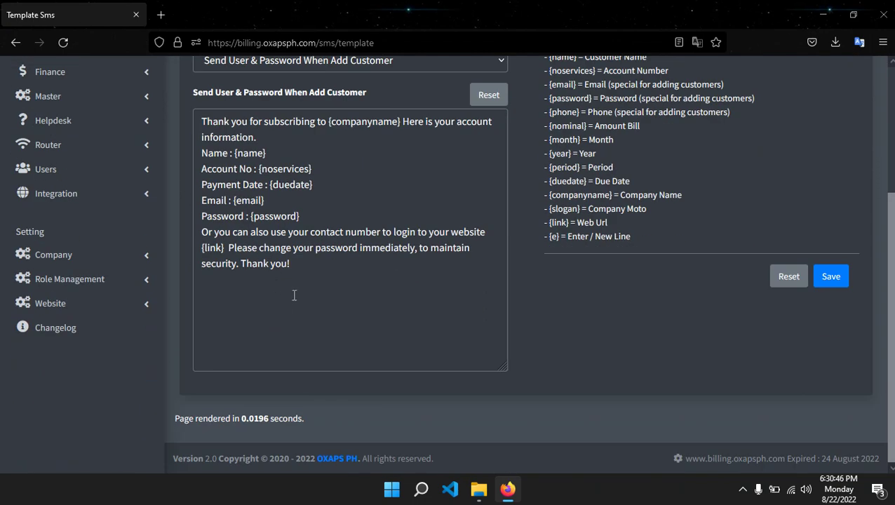
scroll(294, 295, up, 2)
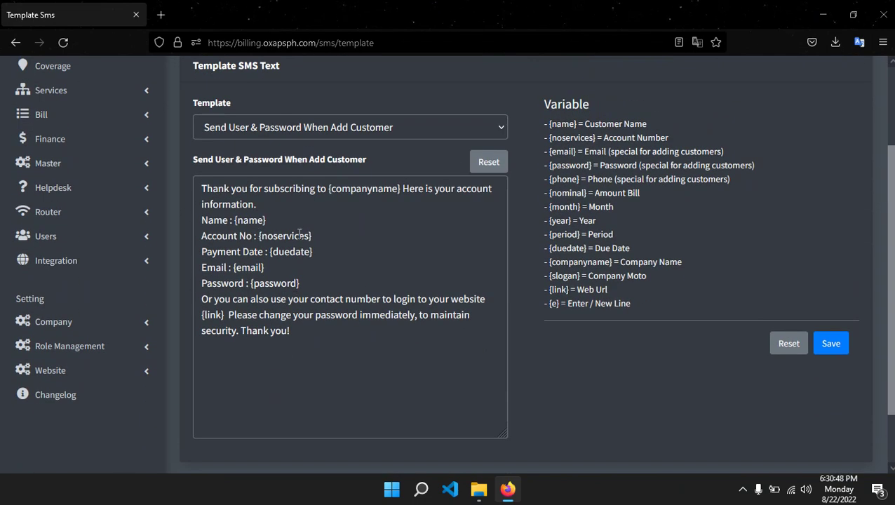
drag(326, 239, 199, 235)
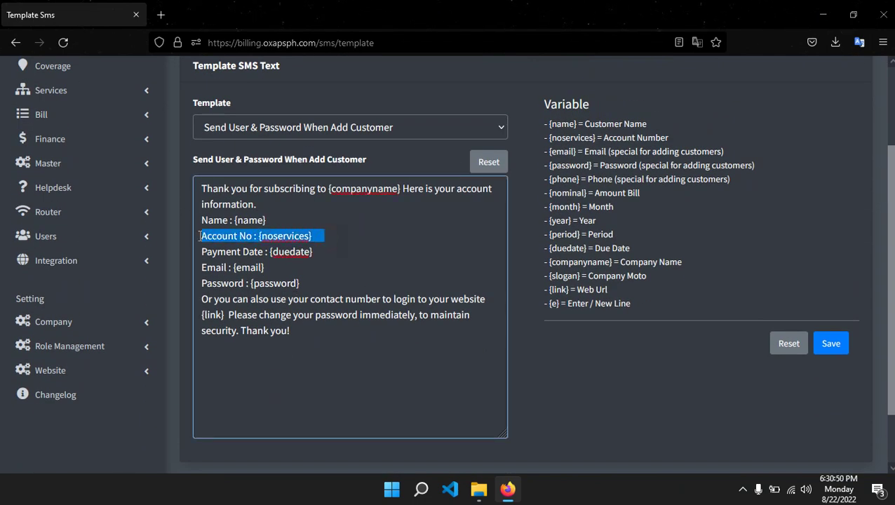
click(218, 219)
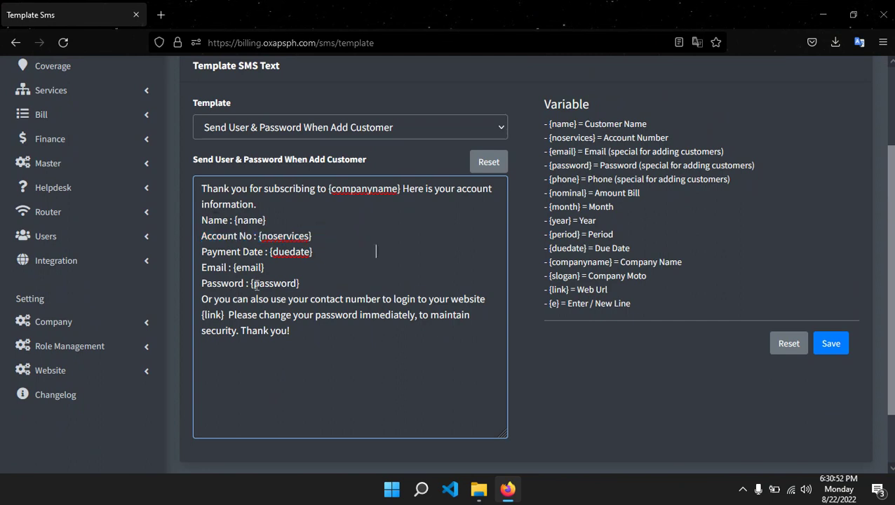
drag(299, 331, 181, 204)
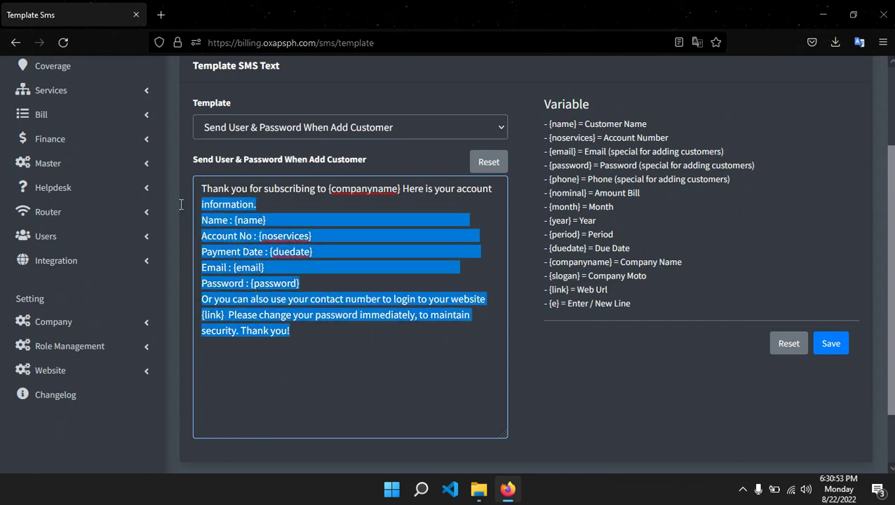
click(435, 358)
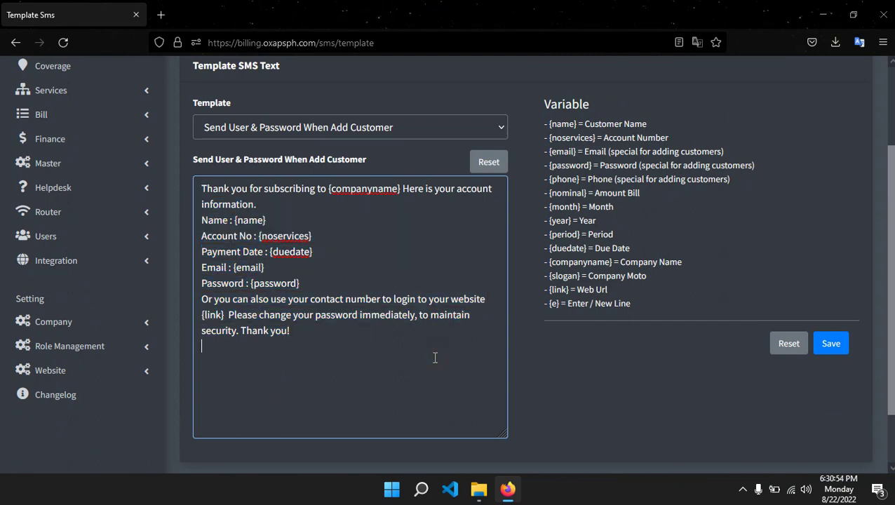
Step: Display the "Info When Bill Due" SMS template and read its payment reminder text
click(345, 128)
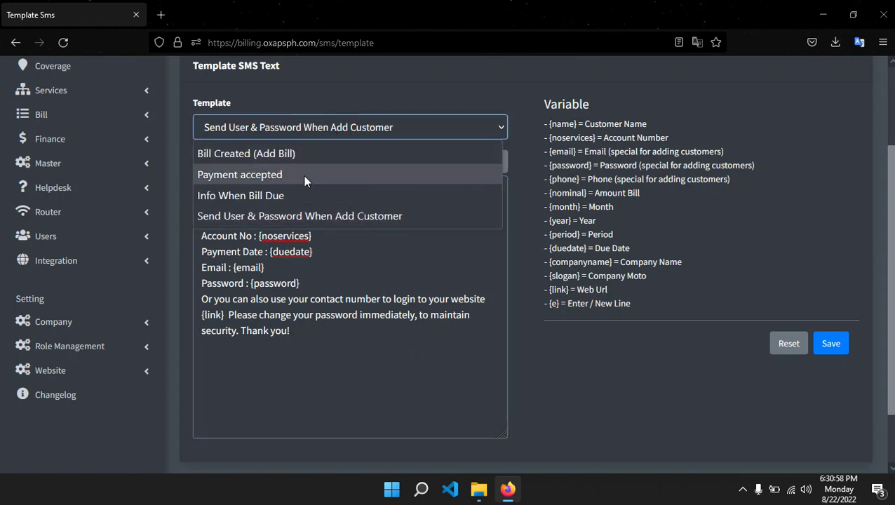
click(285, 194)
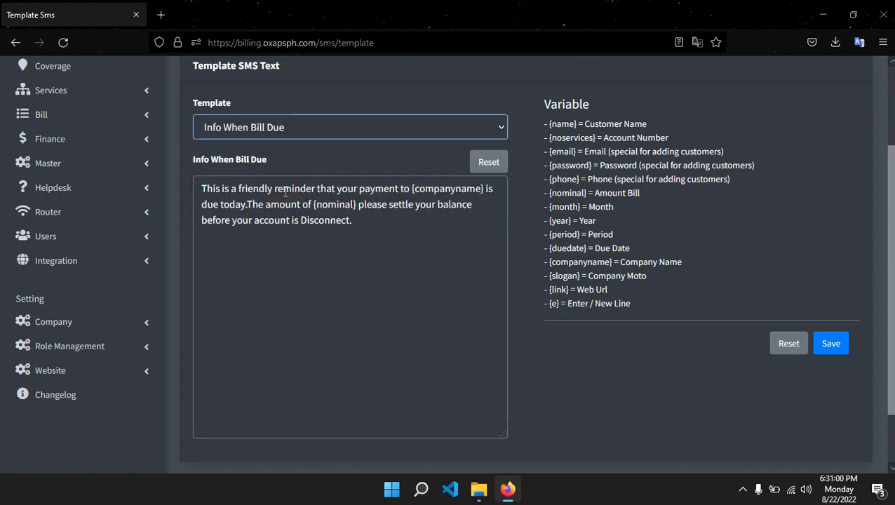
drag(375, 224, 185, 192)
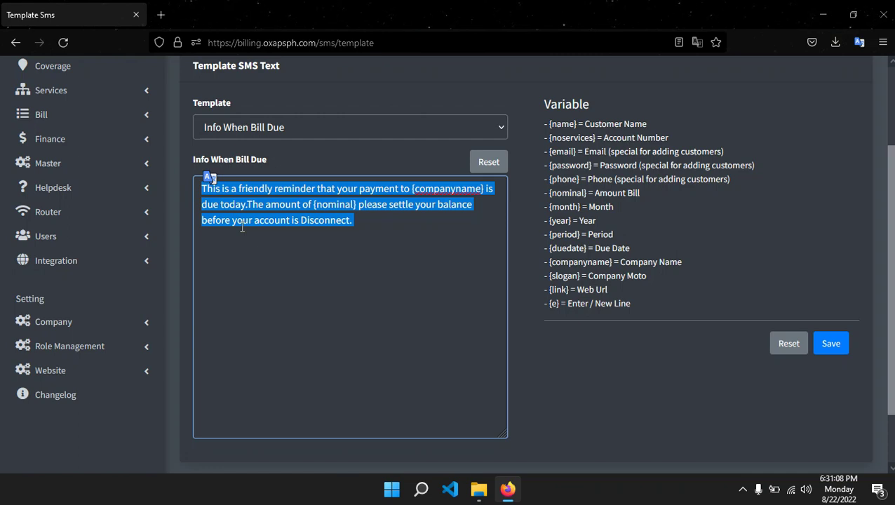
click(289, 164)
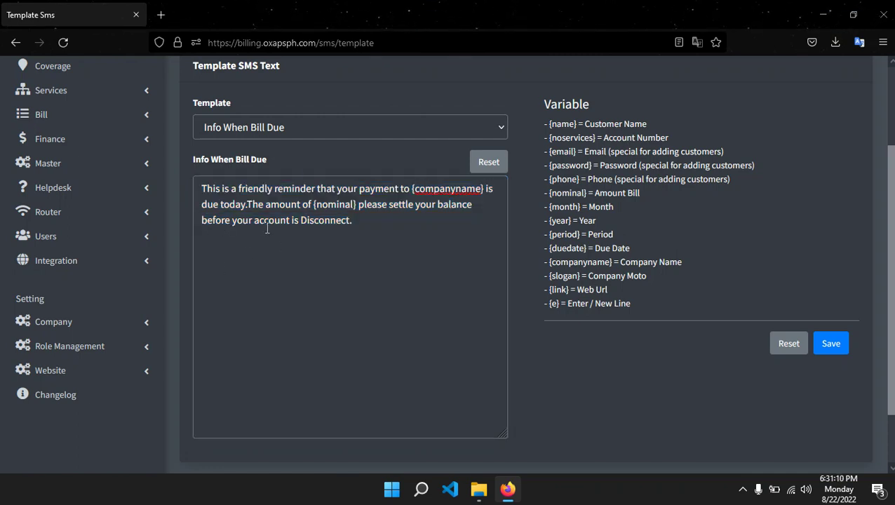
Step: Open the router Schedule settings and look over the automatic tasks, their URLs and the app key section
scroll(183, 233, up, 2)
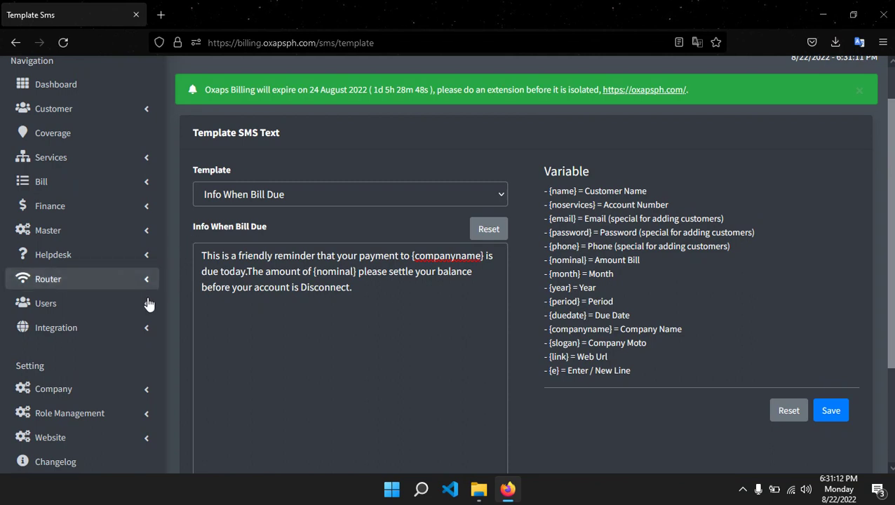
click(94, 333)
click(80, 283)
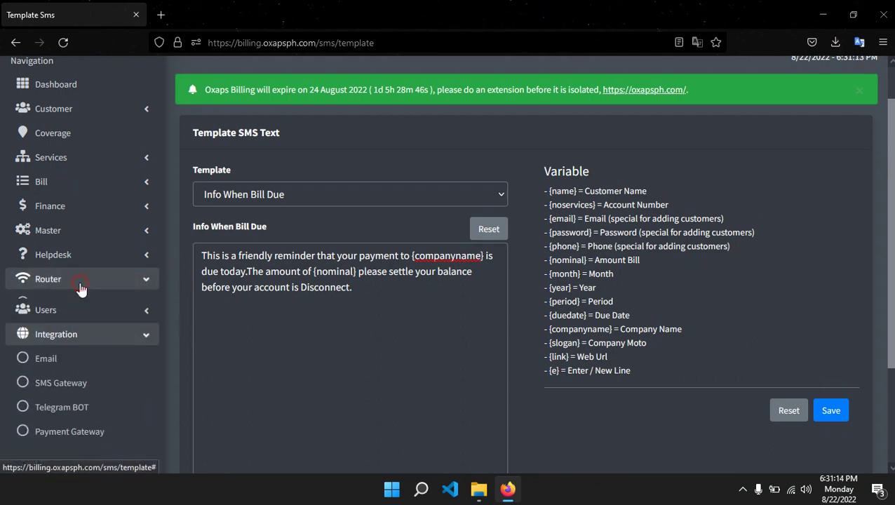
click(58, 376)
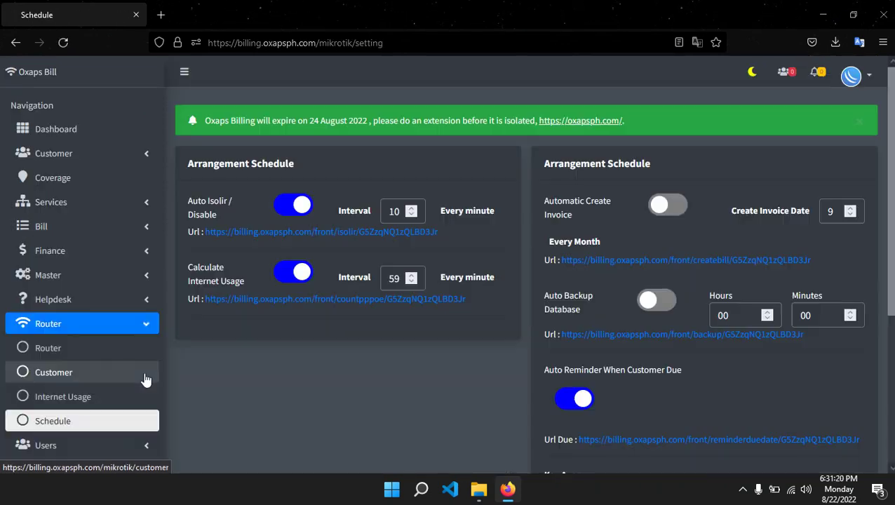
scroll(227, 181, down, 3)
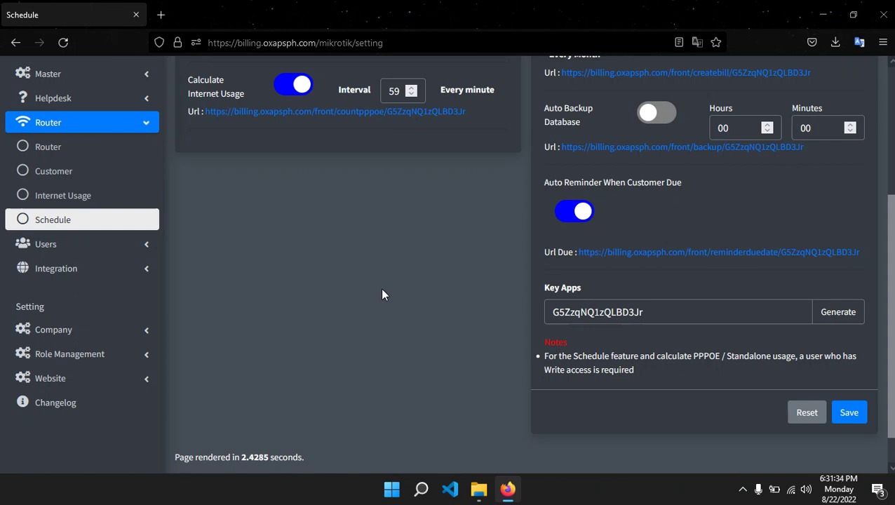
scroll(381, 293, up, 1)
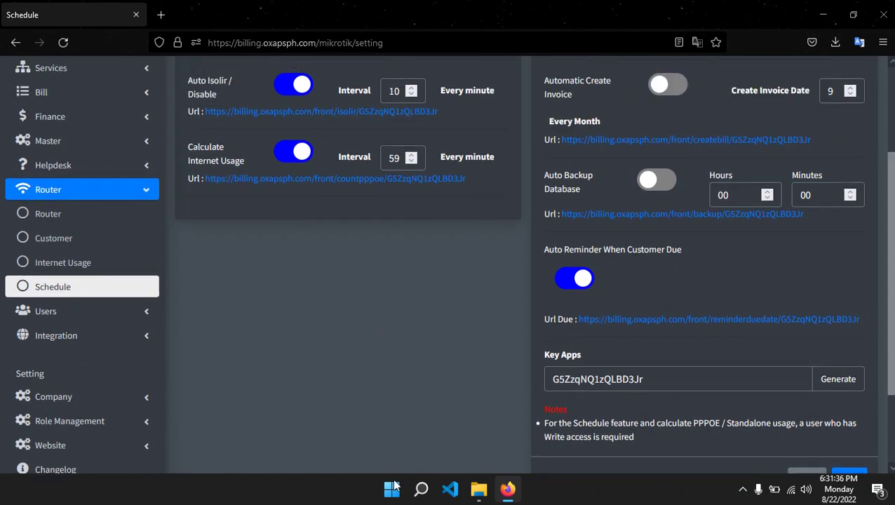
Step: Launch winbox.exe and connect to the router as admin, entering the login password
click(418, 488)
text(winbox.exe)
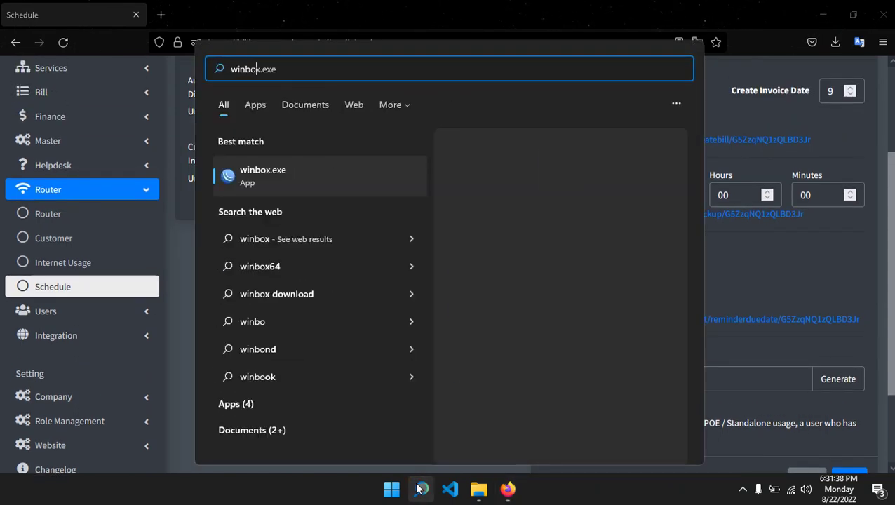
click(288, 181)
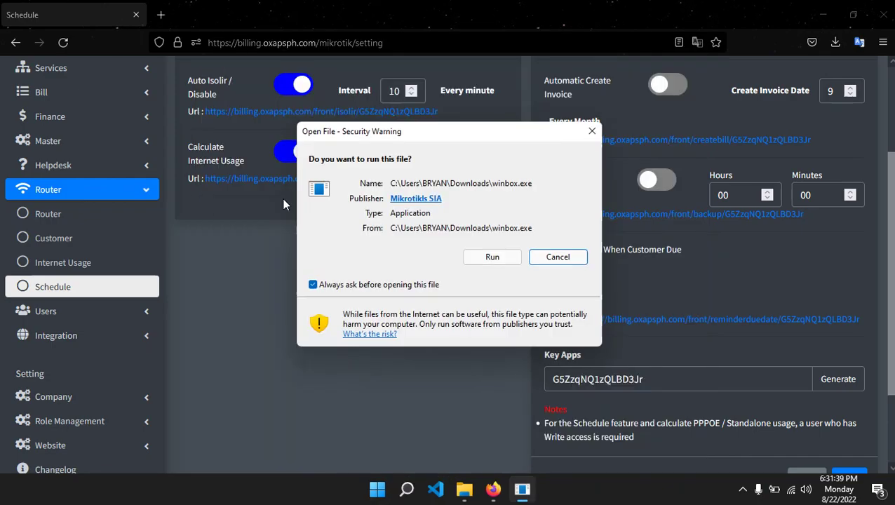
click(511, 256)
click(161, 72)
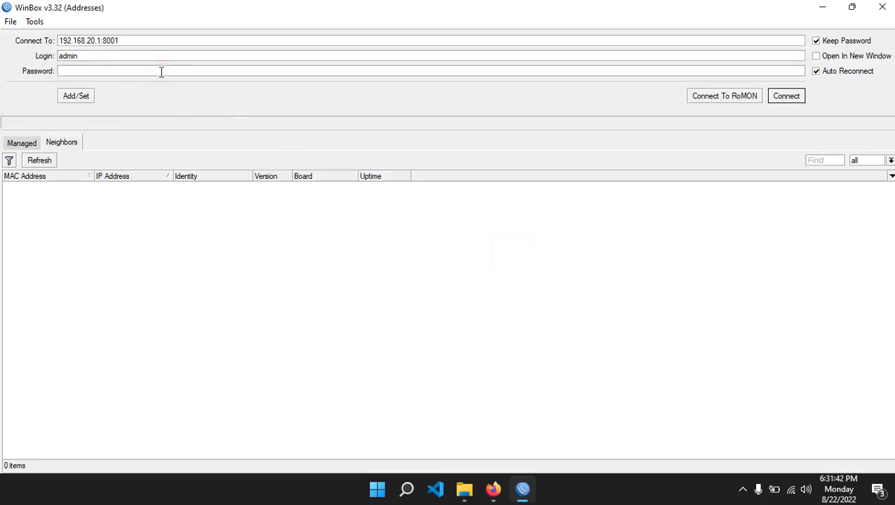
text(*********)
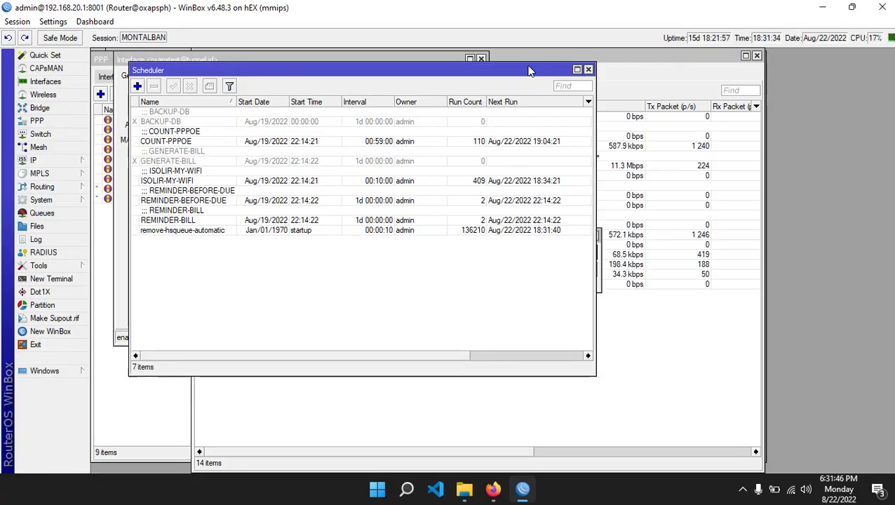
Step: Maximize the Scheduler window and delete the six billing entries from BACKUP-DB through REMINDER-BILL
drag(535, 69, 563, 70)
click(605, 70)
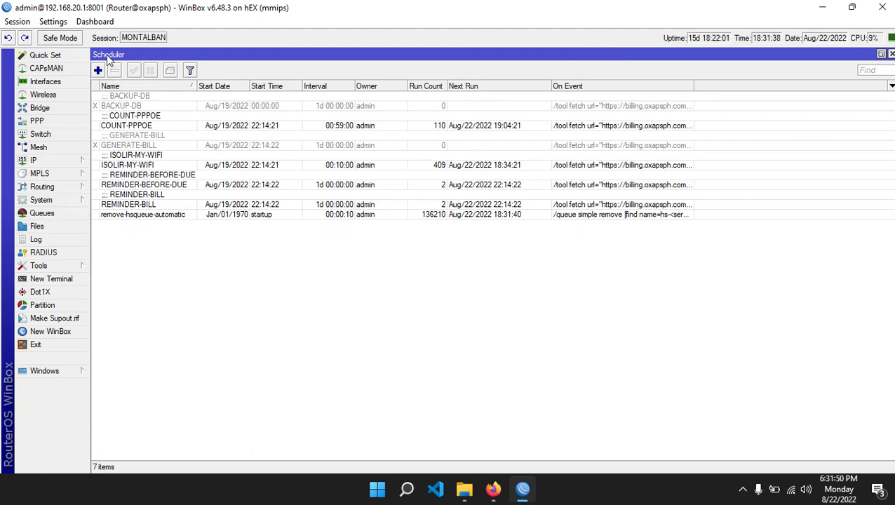
click(203, 197)
shift+click(186, 104)
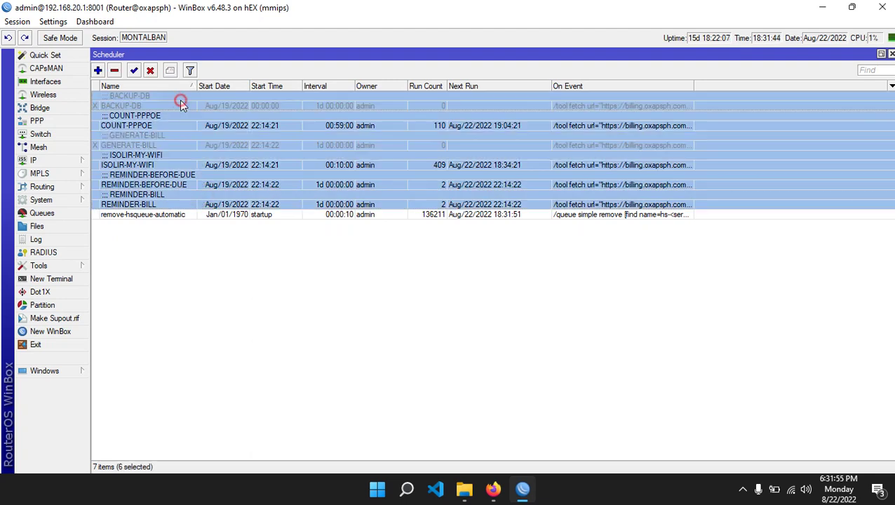
click(114, 70)
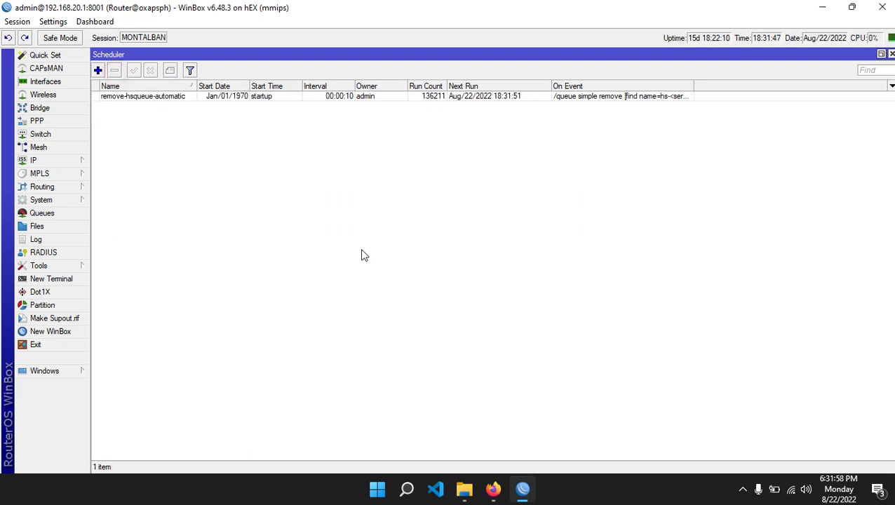
click(742, 489)
click(716, 460)
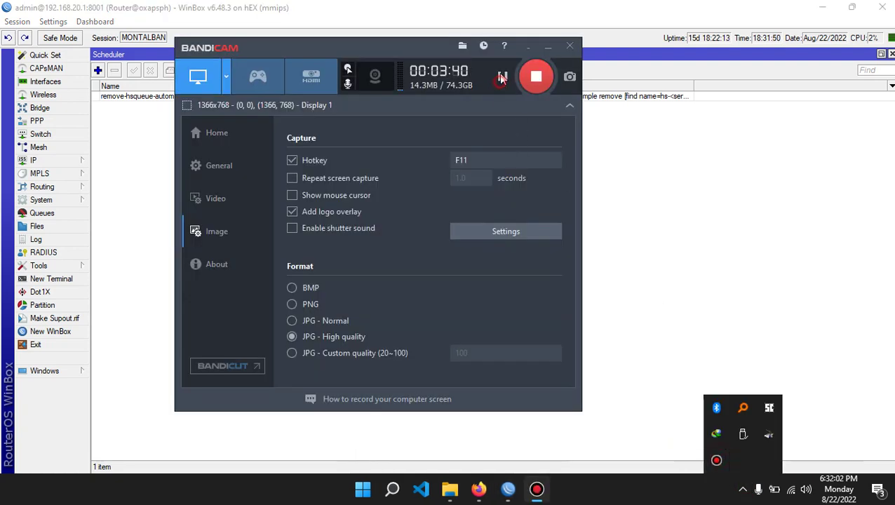
click(643, 153)
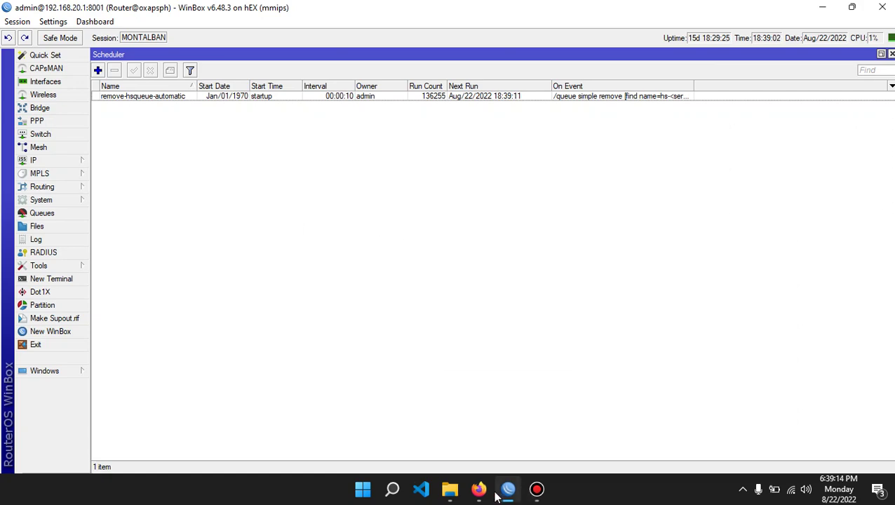
Step: Switch back to the billing site in Firefox and examine the Auto Isolir / Disable interval and the Calculate Internet Usage schedule
mouse_move(478, 489)
click(501, 443)
scroll(429, 302, up, 2)
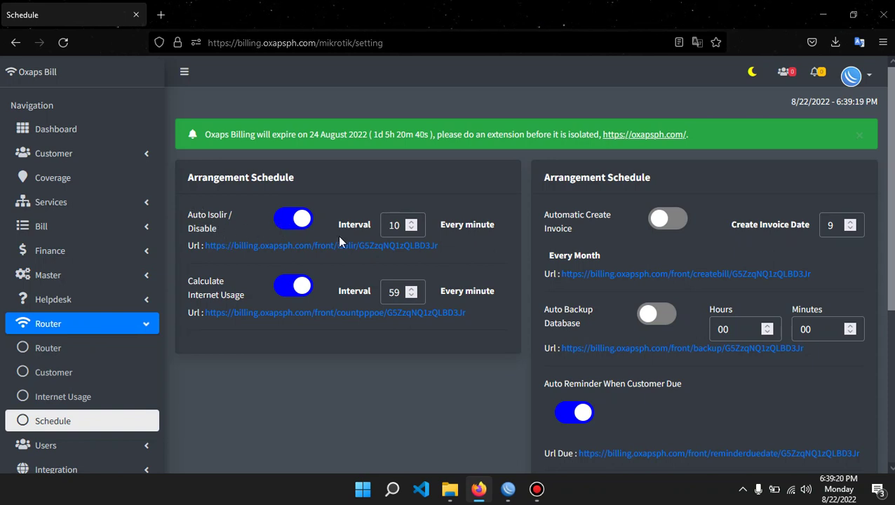
drag(384, 225, 400, 225)
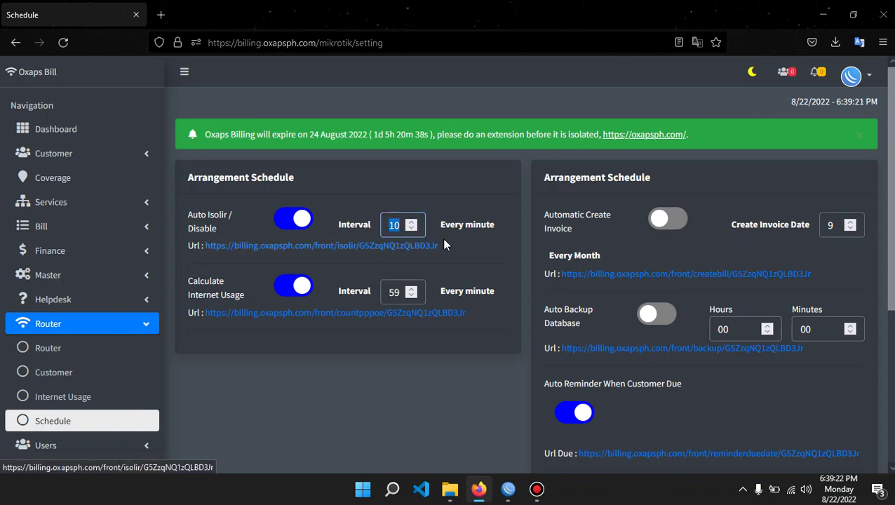
click(384, 212)
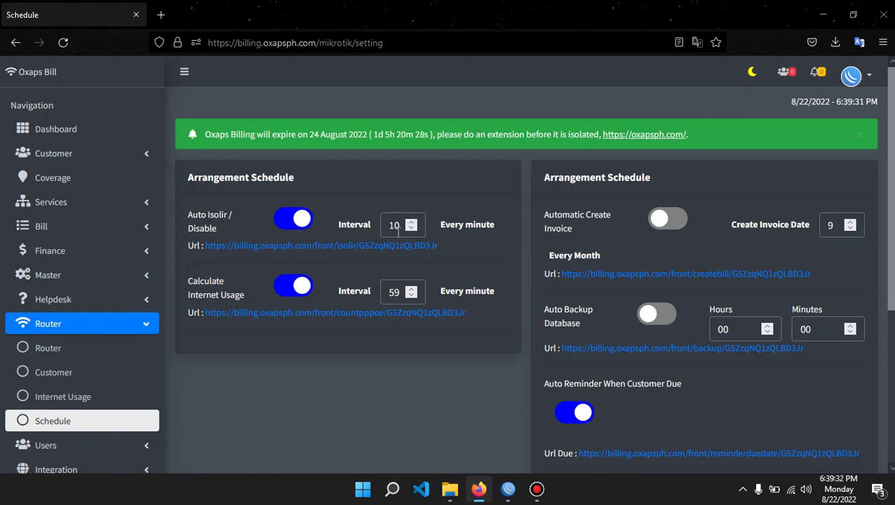
click(355, 229)
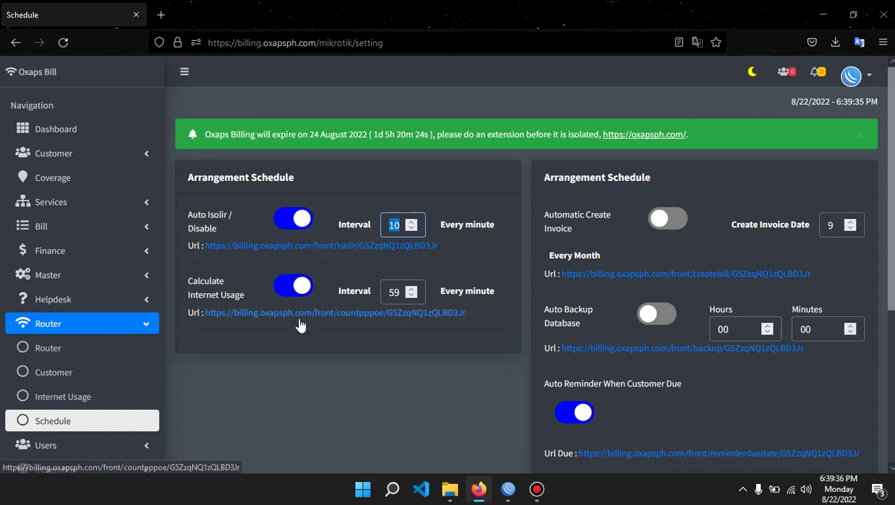
click(254, 279)
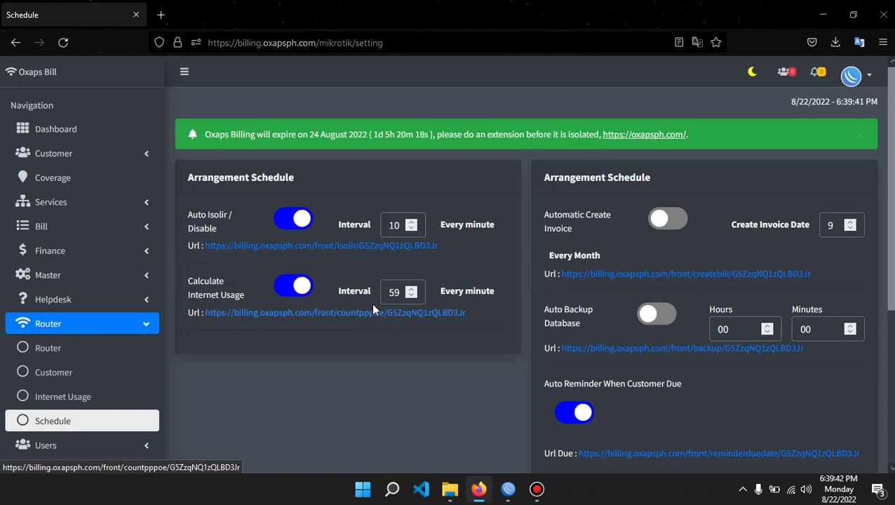
Step: Set the Calculate Internet Usage interval to 30 minutes
double_click(394, 292)
text(30)
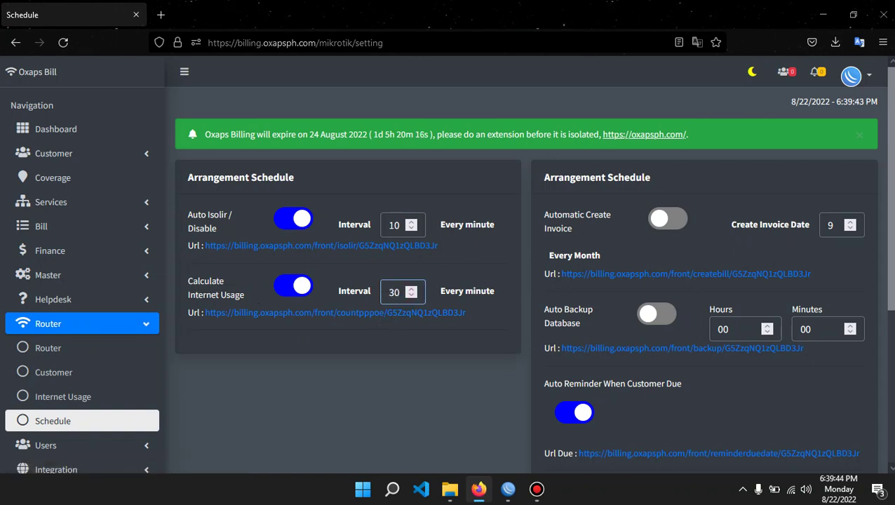
click(372, 372)
Step: Examine the Auto Backup Database and Auto Reminder When Customer Due options, continuing down to the Key Apps section
scroll(608, 231, down, 2)
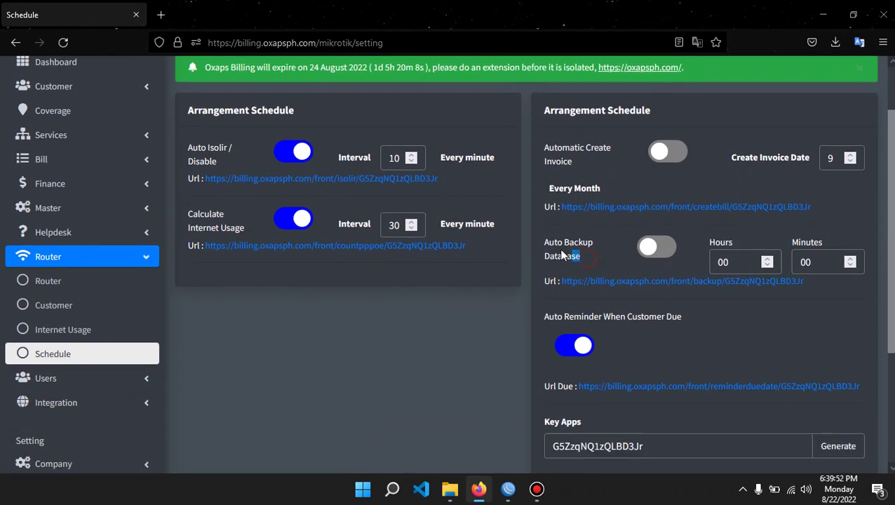
drag(561, 256, 546, 240)
click(601, 255)
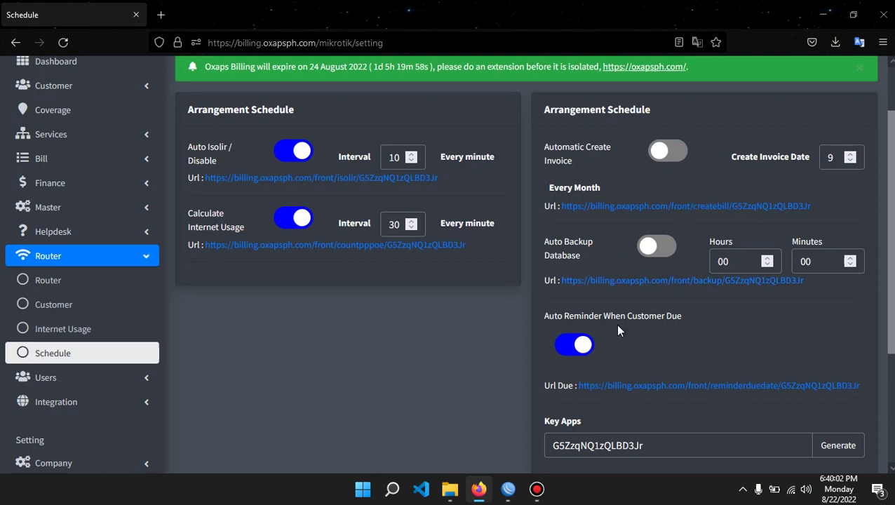
scroll(615, 324, down, 1)
drag(537, 252, 692, 252)
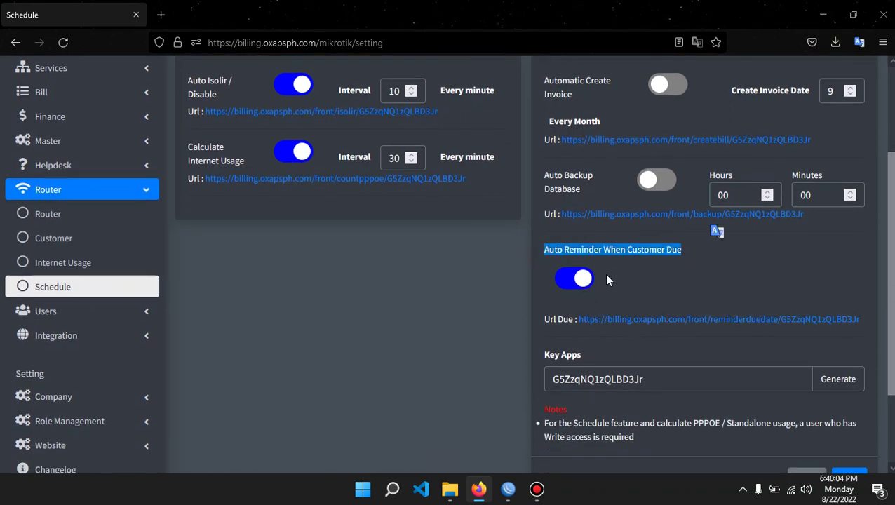
click(691, 279)
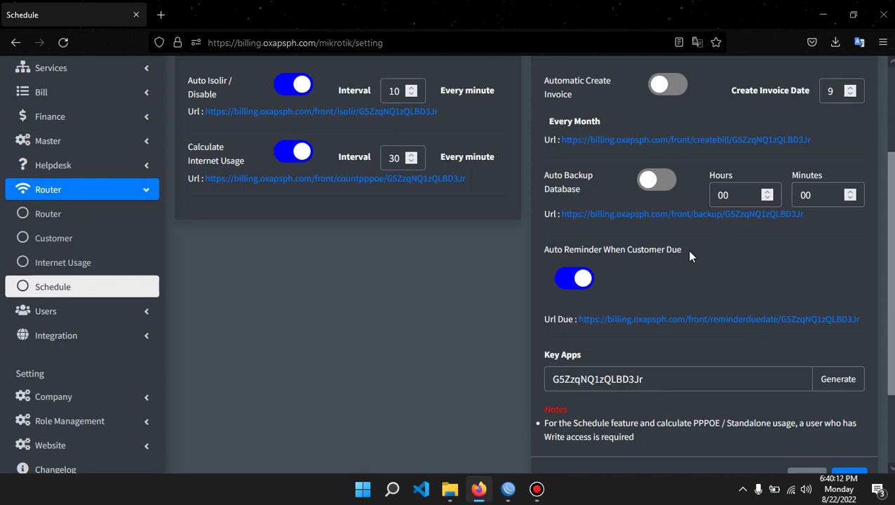
scroll(689, 256, down, 2)
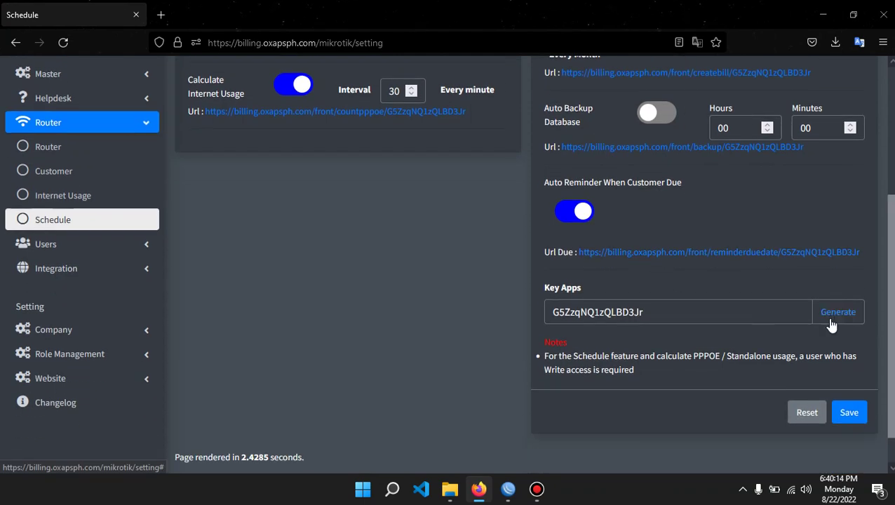
Step: Generate a new Key Apps value twice for the schedule URLs and save the schedule settings
click(837, 311)
scroll(694, 340, down, 5)
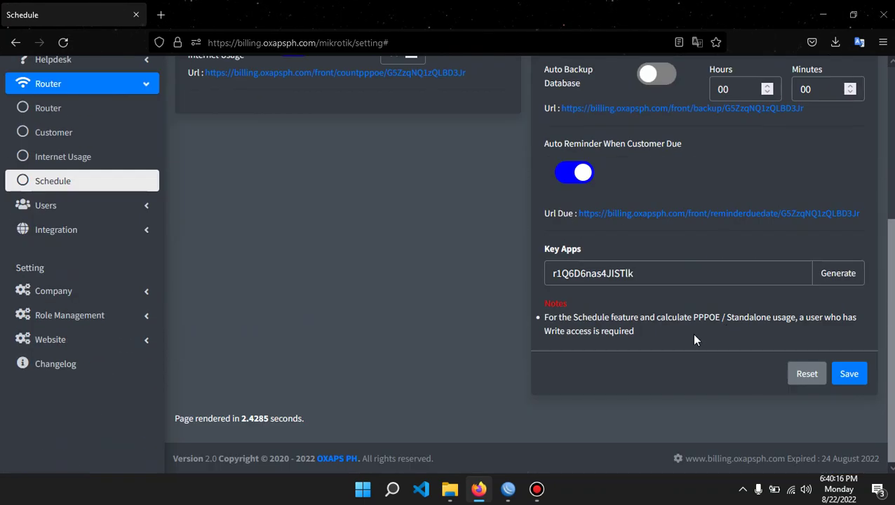
click(846, 279)
scroll(735, 301, down, 5)
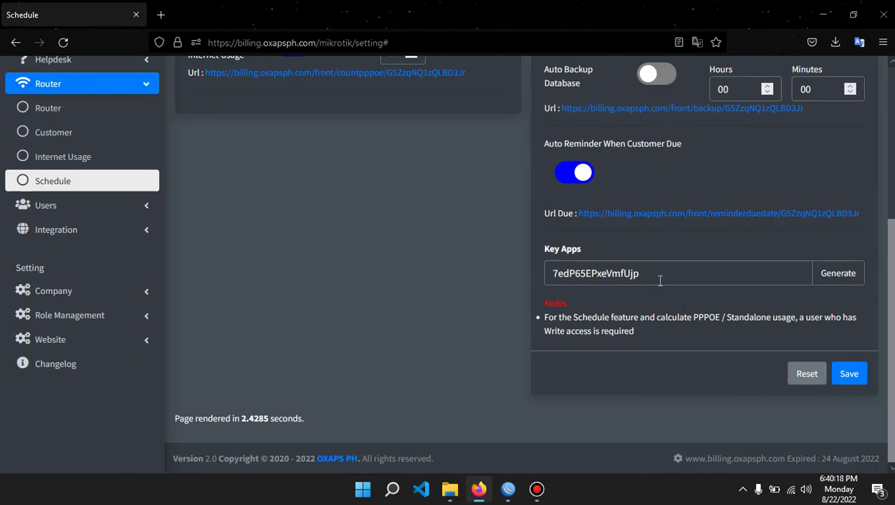
click(849, 372)
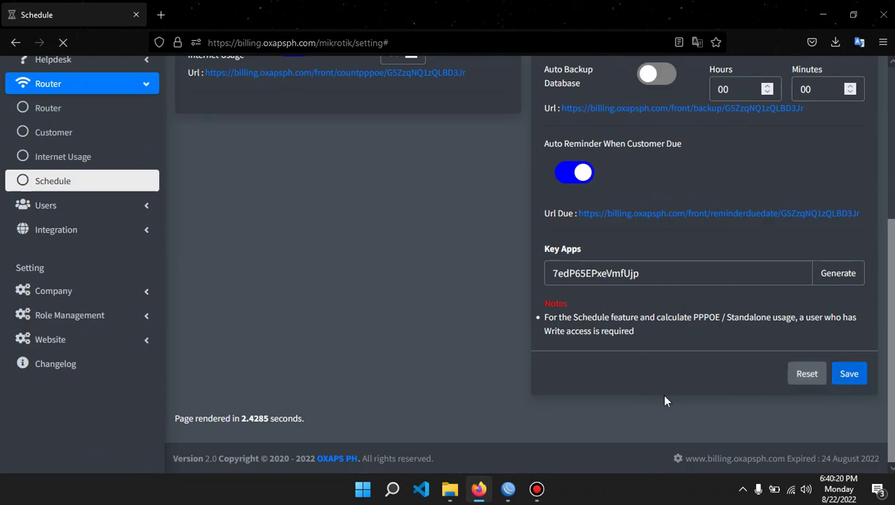
Step: Switch to WinBox, shrink its window and place it over the billing page to view the Scheduler entries
click(507, 488)
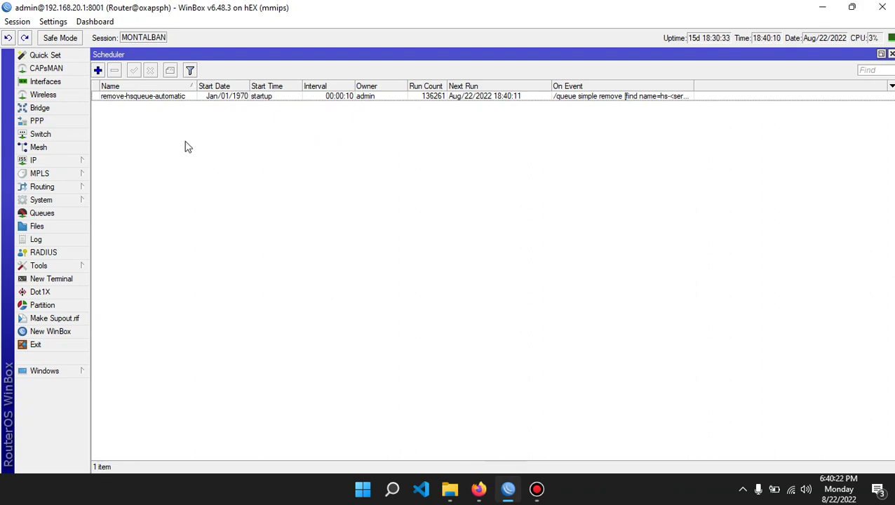
click(851, 7)
drag(332, 20, 631, 108)
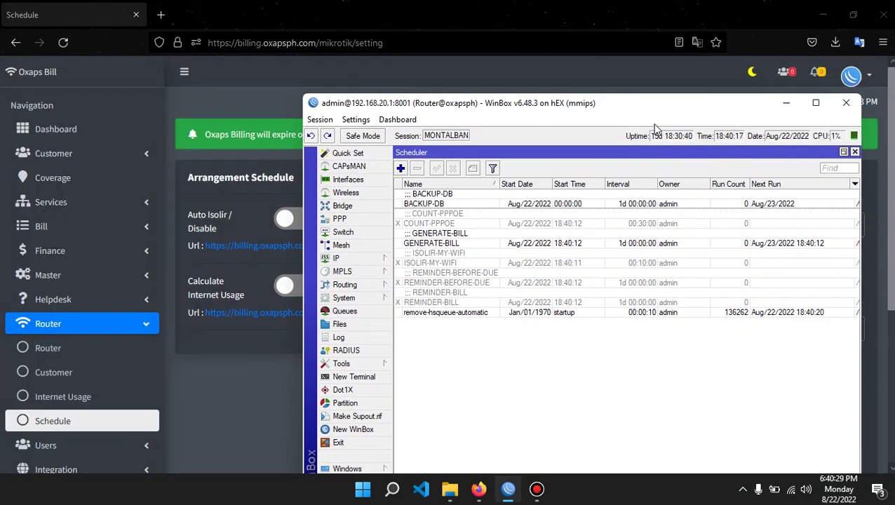
Step: Back on the billing site, turn off Automatic Create Invoice and Auto Backup Database, and turn on Auto Isolir / Disable and Calculate Internet Usage
click(272, 378)
click(669, 219)
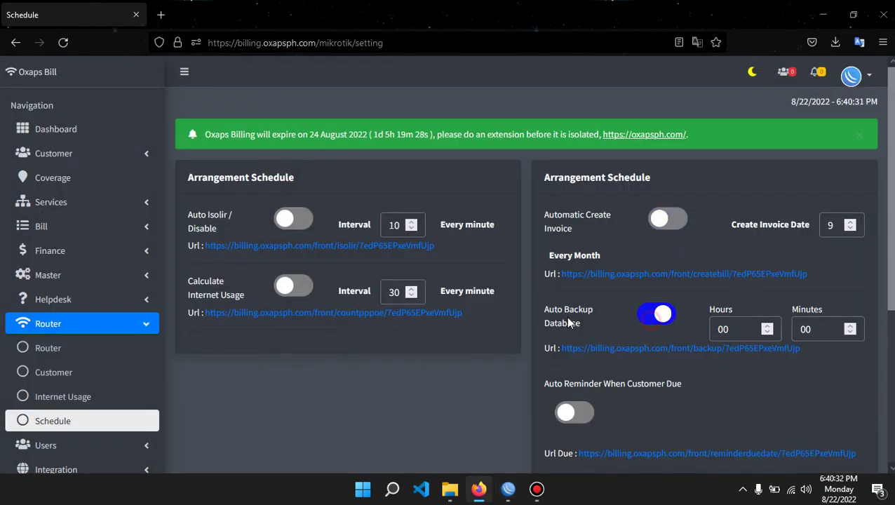
click(656, 314)
click(295, 219)
click(293, 288)
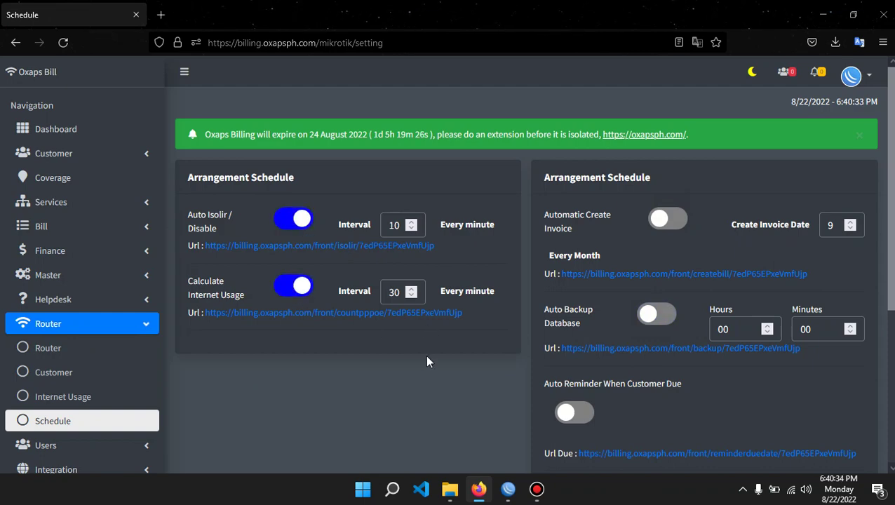
Step: Turn on Auto Reminder When Customer Due and save the schedule settings
scroll(425, 354, down, 3)
scroll(395, 281, up, 3)
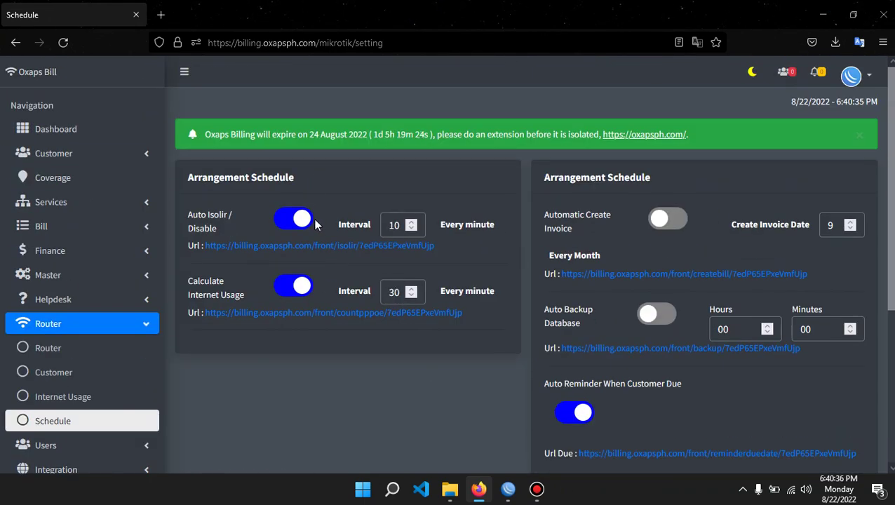
scroll(314, 224, down, 3)
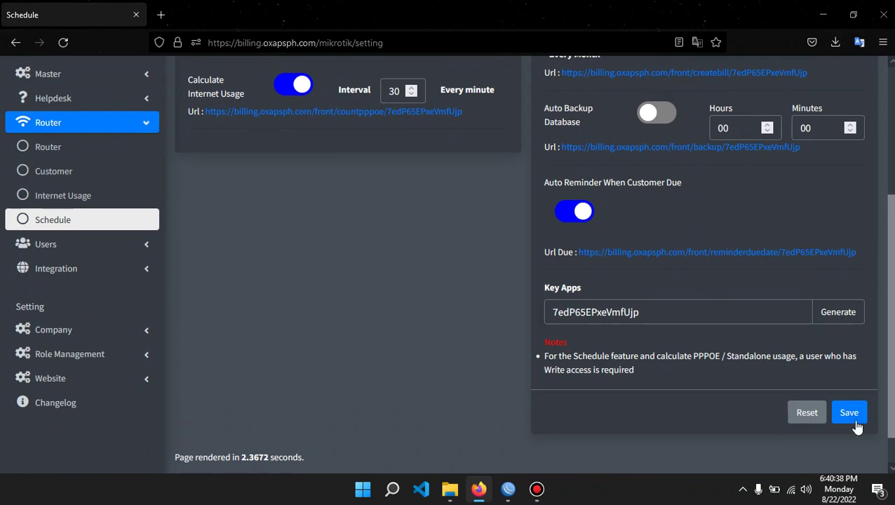
click(848, 413)
Step: Switch to WinBox and check the COUNT-PPPOE, ISOLIR-MY-WIFI and REMINDER-BEFORE-DUE entries in the Scheduler
click(508, 489)
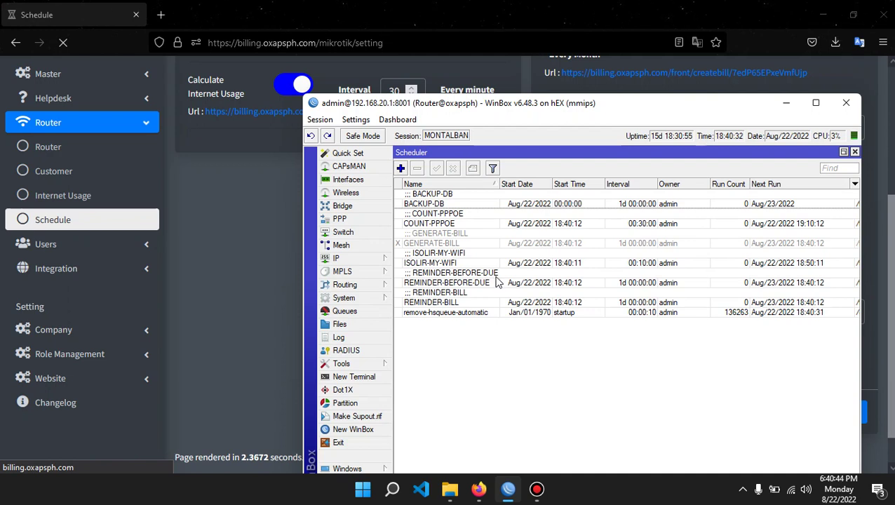
click(462, 223)
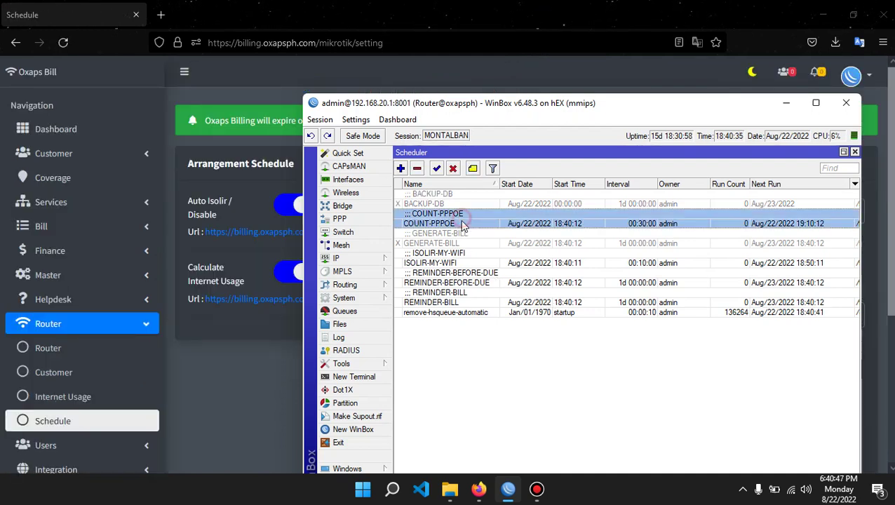
click(474, 260)
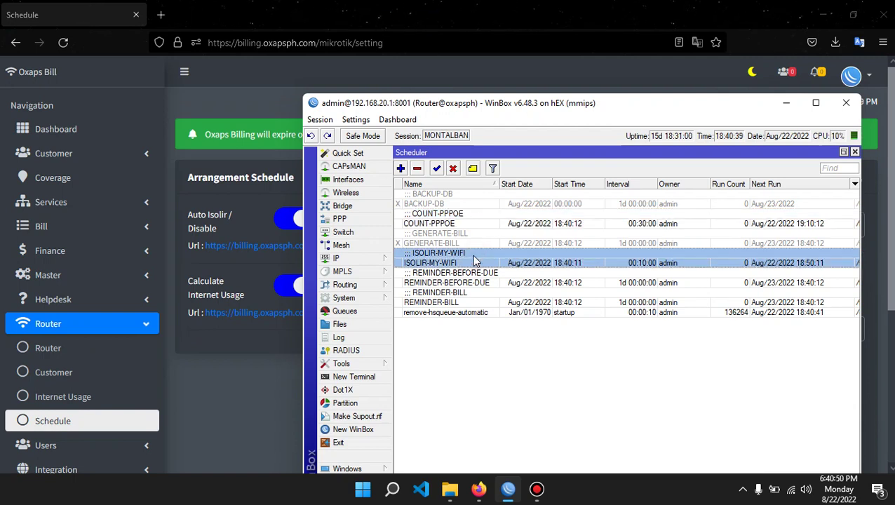
click(483, 282)
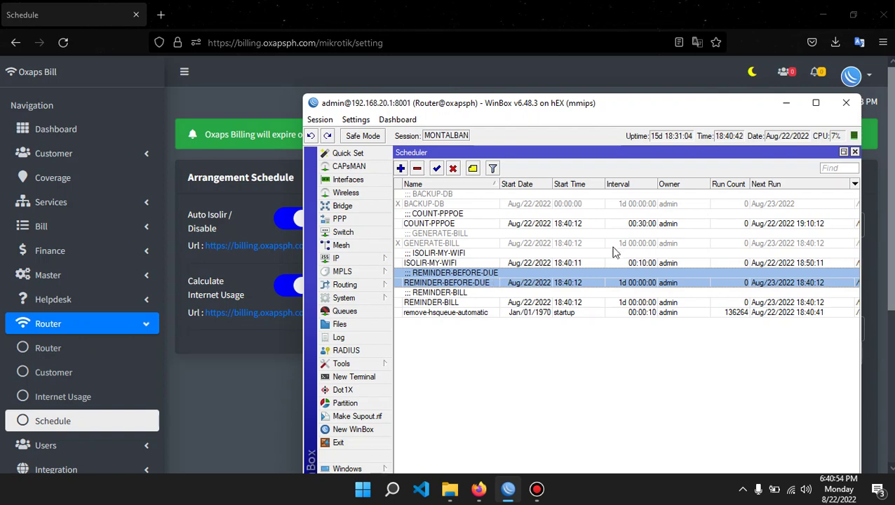
Step: Return to the billing site in Firefox and review the Arrangement Schedule options down to Key Apps
click(570, 18)
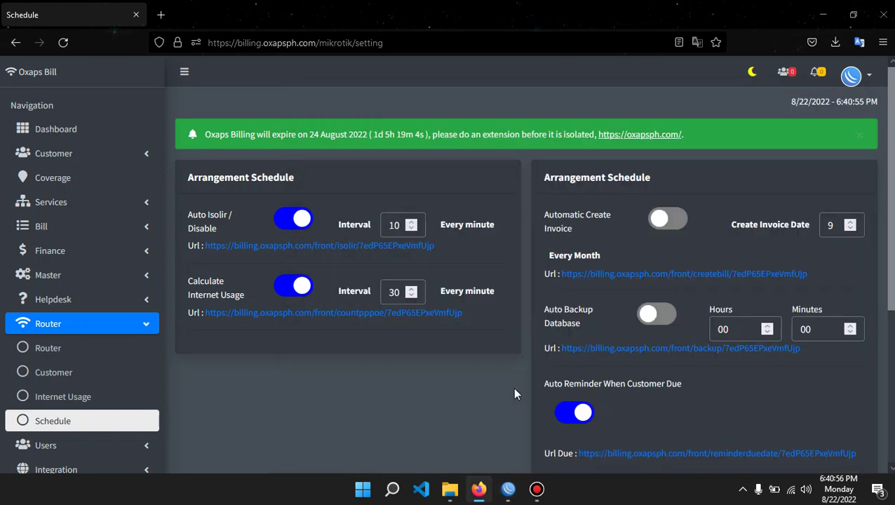
scroll(514, 394, down, 2)
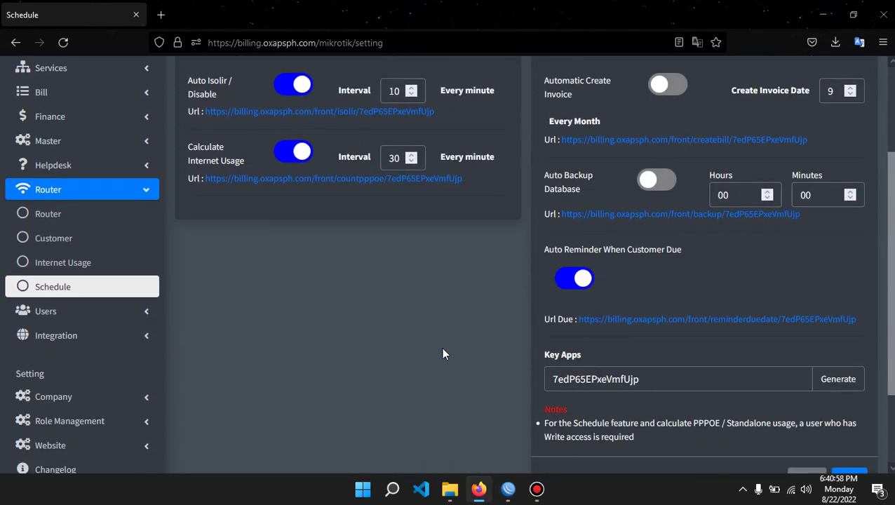
scroll(423, 348, up, 1)
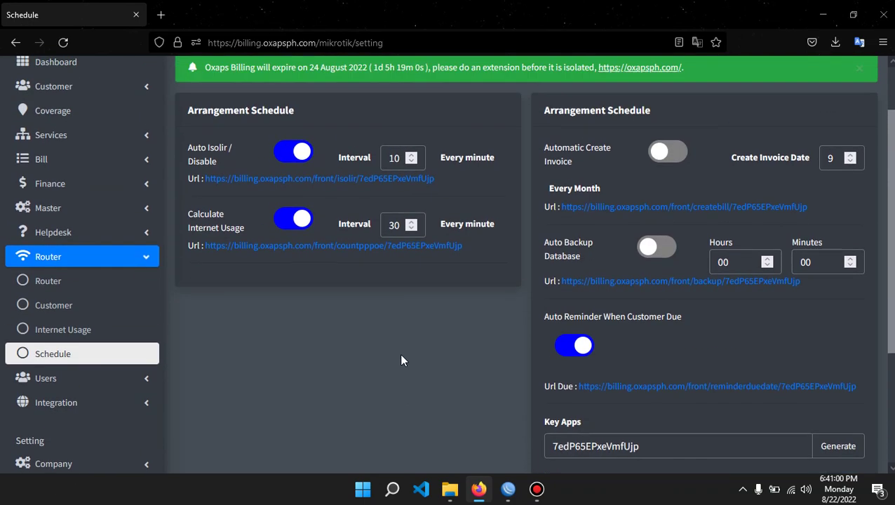
scroll(398, 352, down, 1)
scroll(389, 351, up, 2)
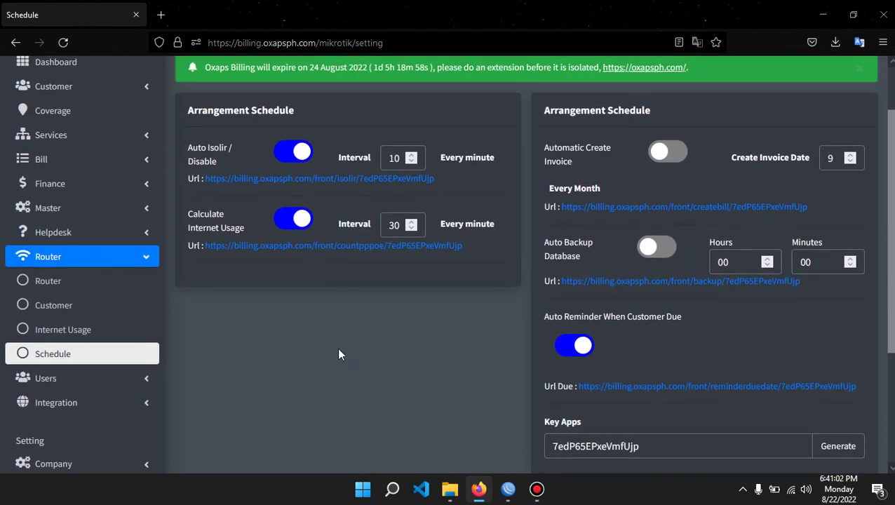
Step: Open the Delete Bill page by confirming the login password, and decline saving the password in the browser
click(78, 228)
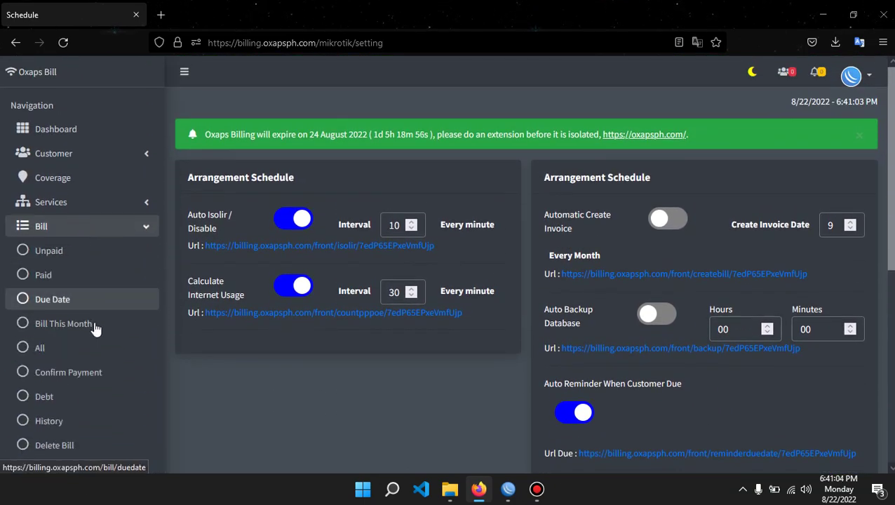
scroll(77, 322, down, 3)
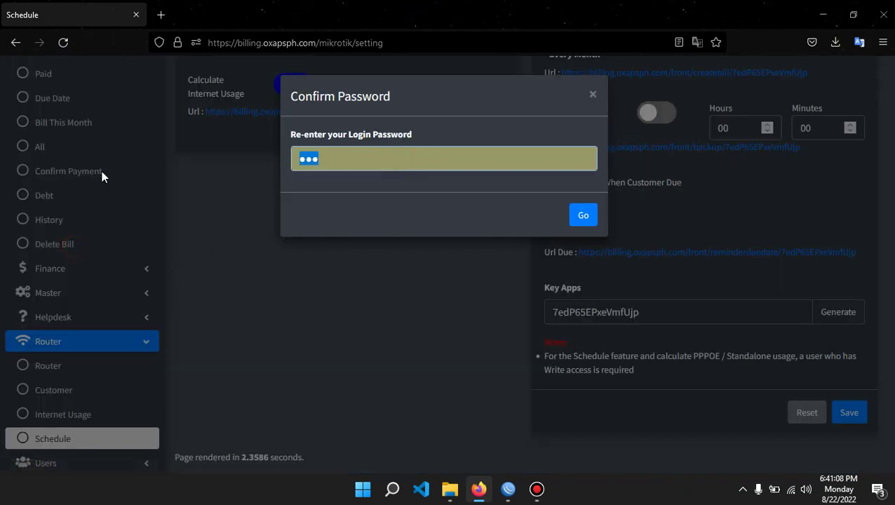
text(*****)
key(Return)
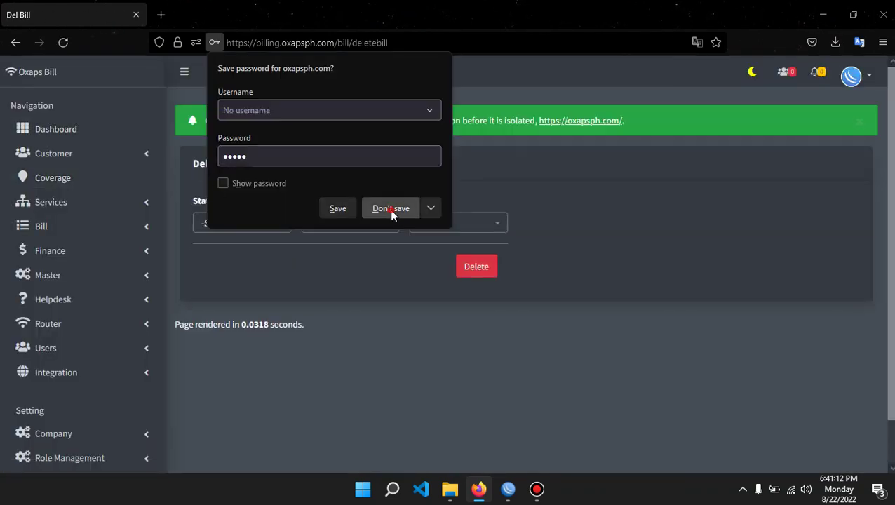
click(390, 208)
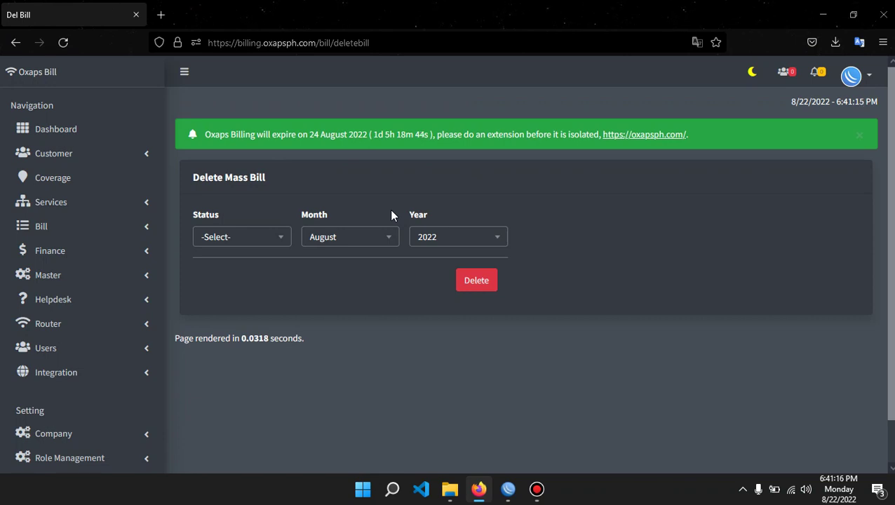
Step: Try the UNPAID status in the Delete Mass Bill form, change it to PAID and tick Delete Income Data
click(238, 238)
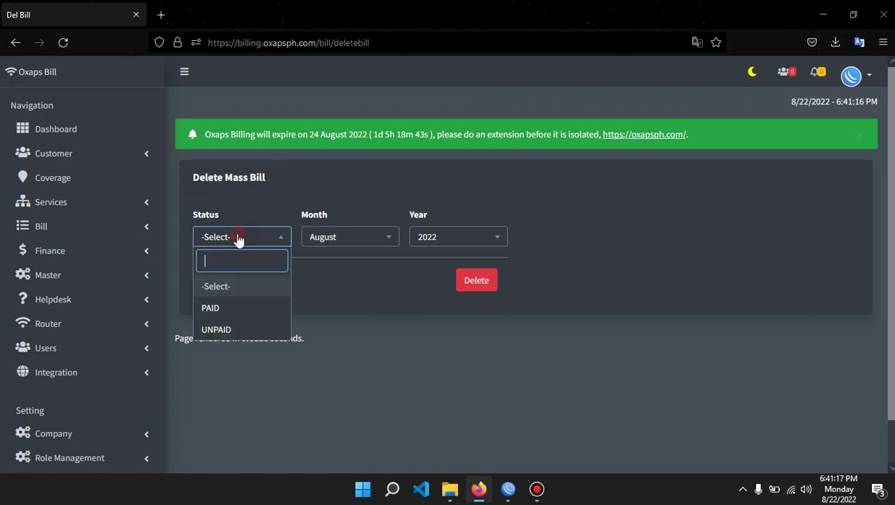
click(222, 326)
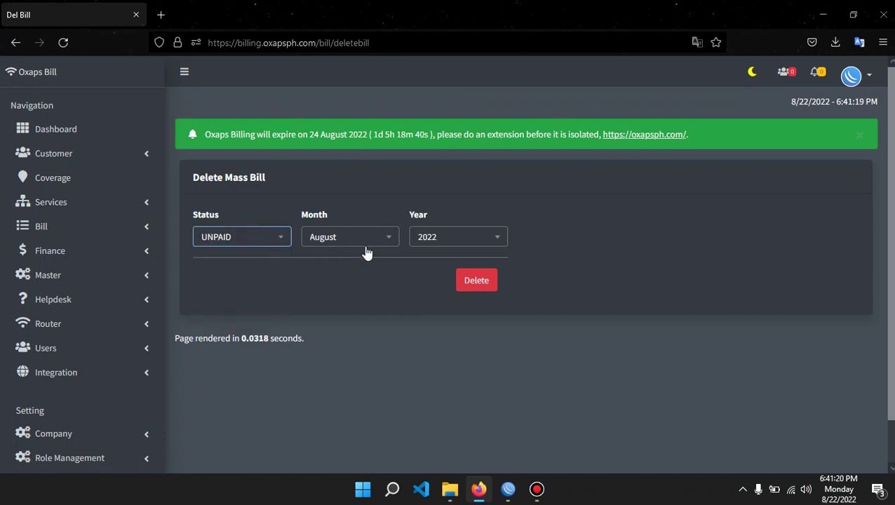
click(274, 239)
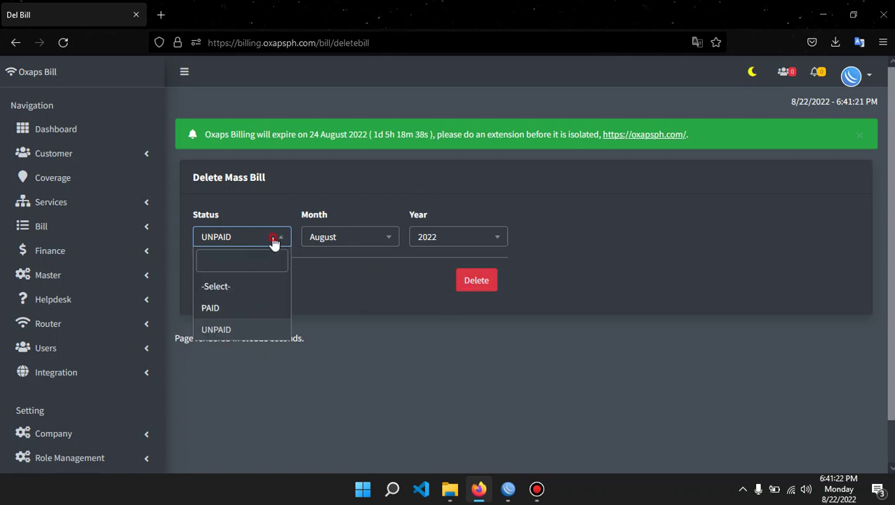
click(234, 309)
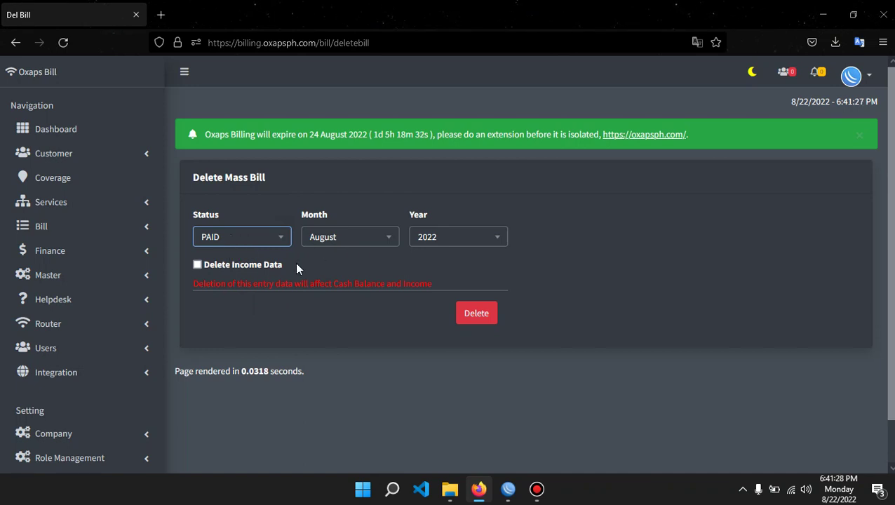
drag(290, 265, 206, 263)
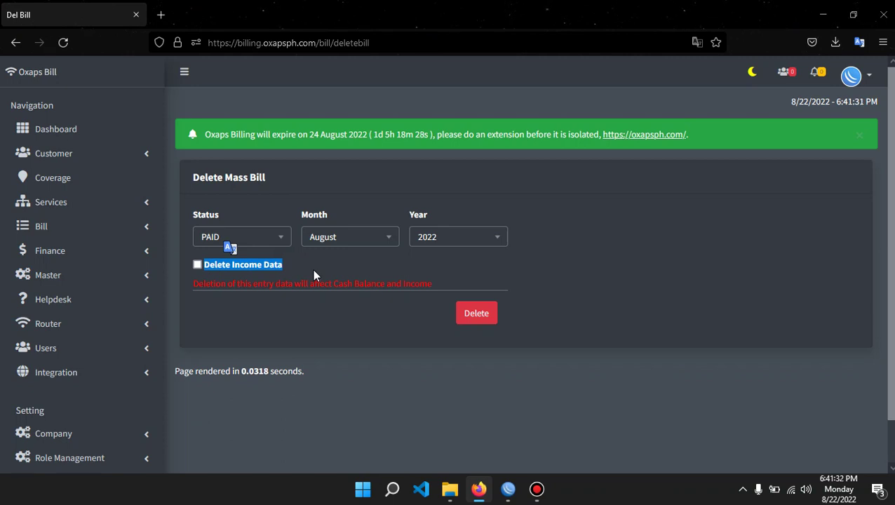
click(335, 319)
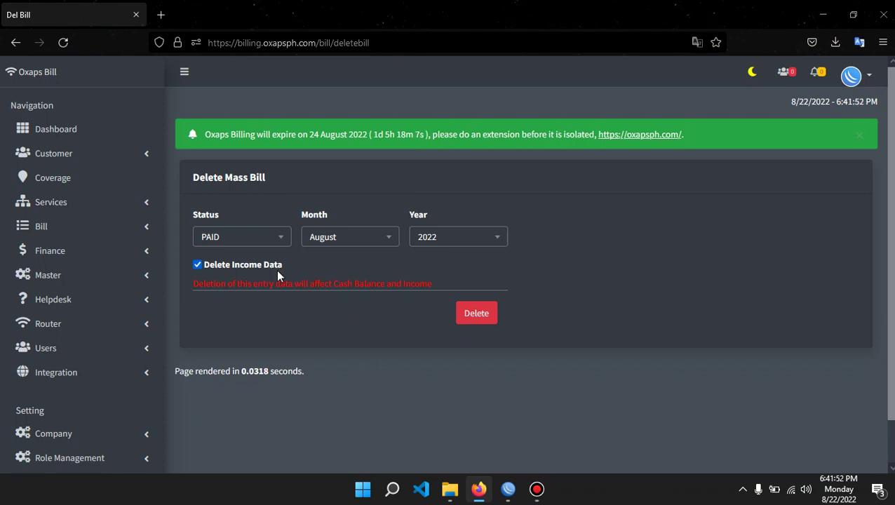
Step: Open the Recipient Recapitulation from the finance report and choose Admin as the recipient's name
click(86, 250)
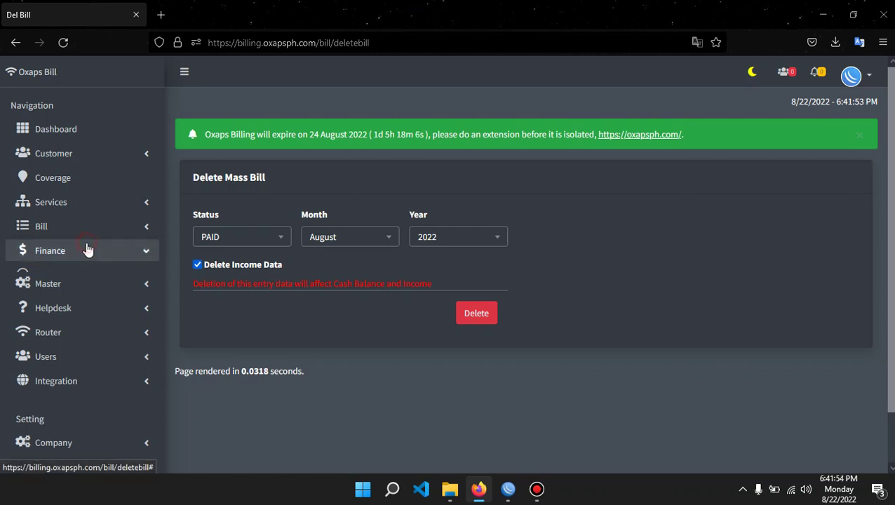
click(57, 326)
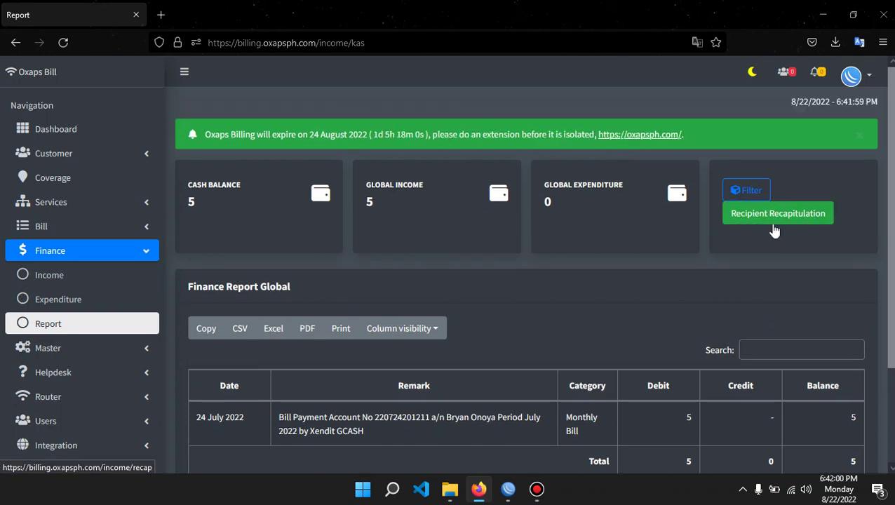
click(769, 220)
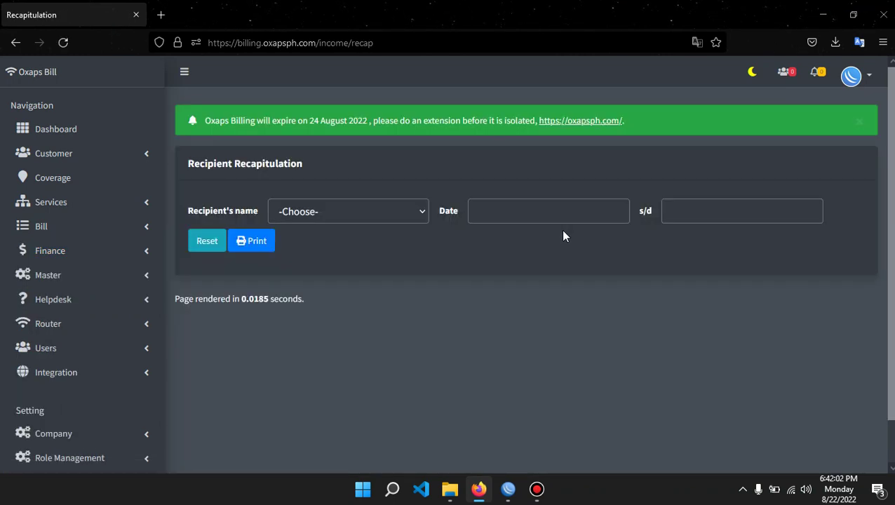
click(370, 215)
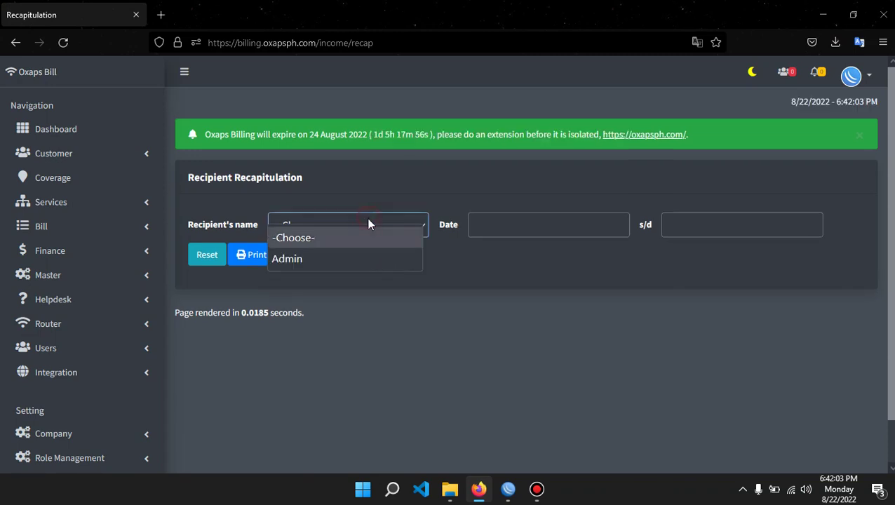
click(313, 257)
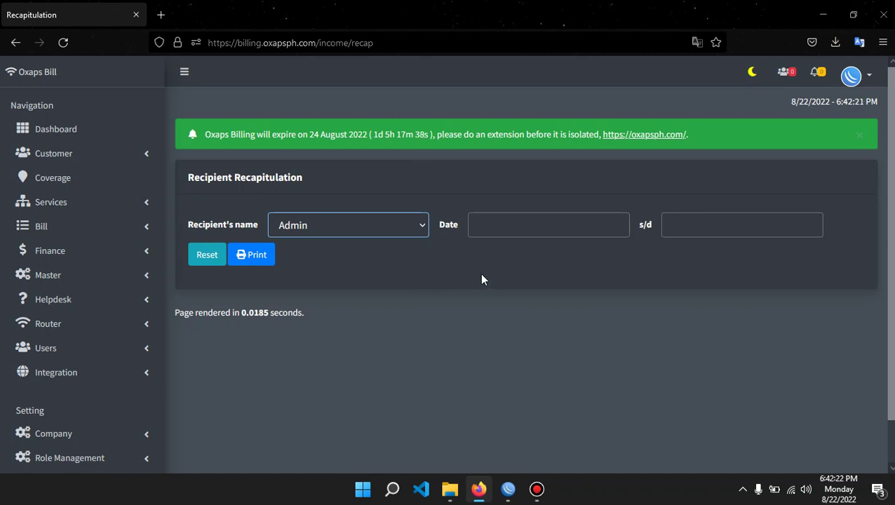
Step: Open the billing system's Changelog page
scroll(475, 277, down, 1)
click(66, 460)
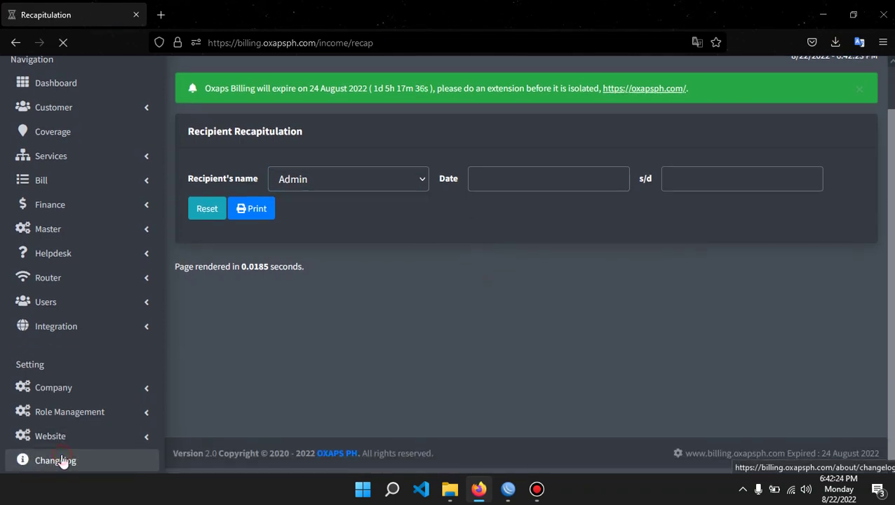